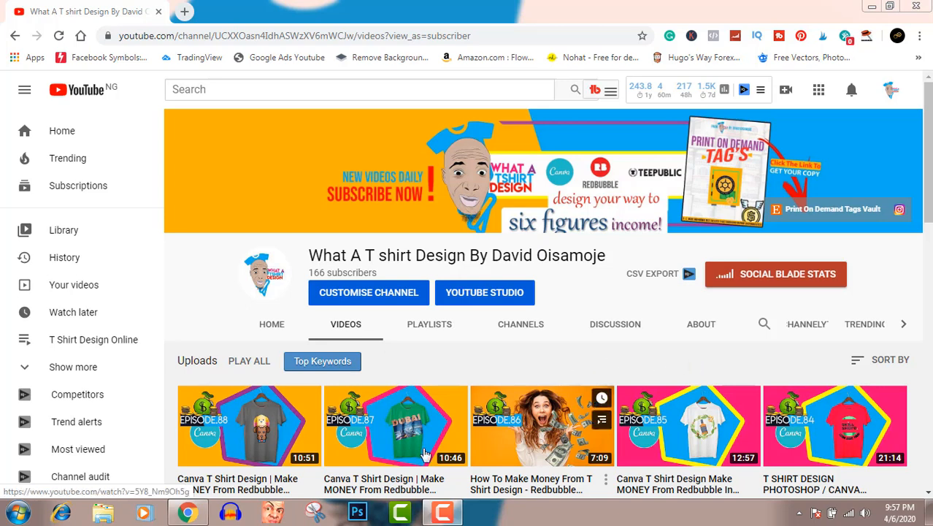
# Step: Switch to Photoshop and create a new document 4500 pixels wide and 5400 pixels high
pyautogui.click(357, 514)
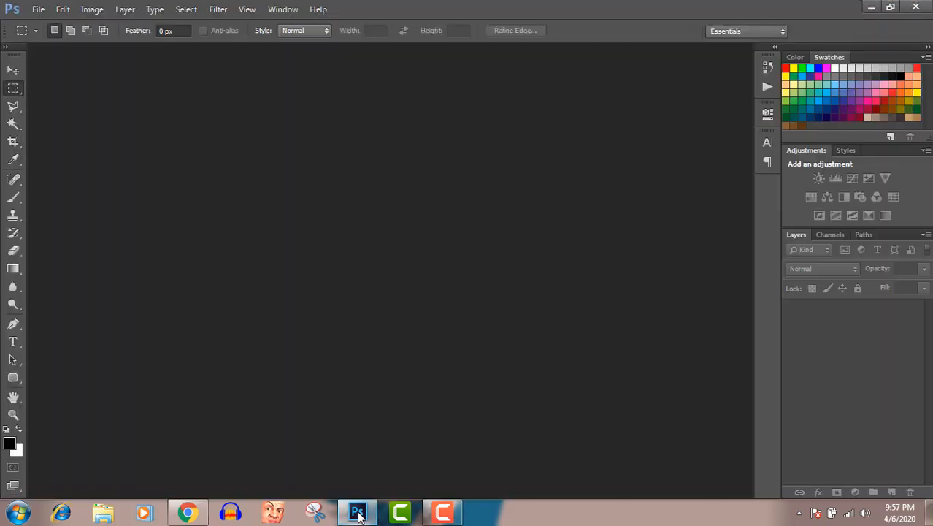
pyautogui.click(40, 10)
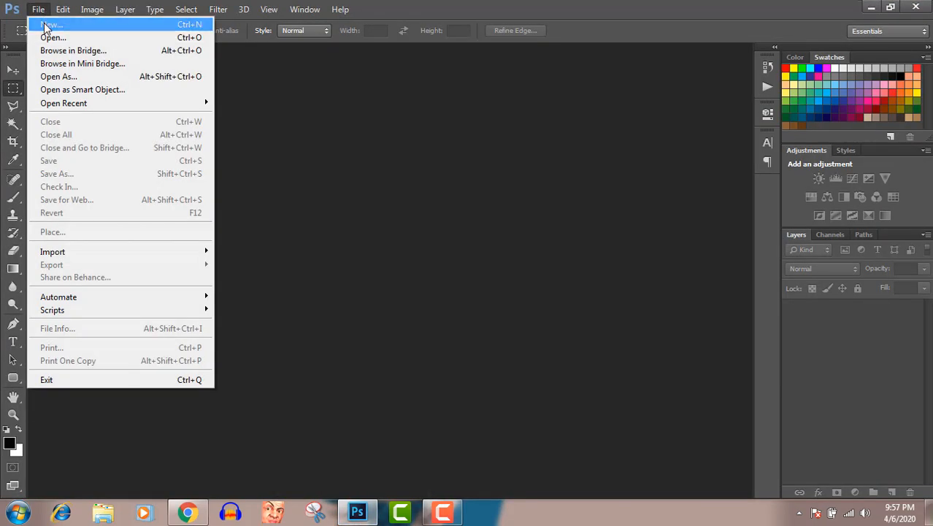
pyautogui.click(48, 25)
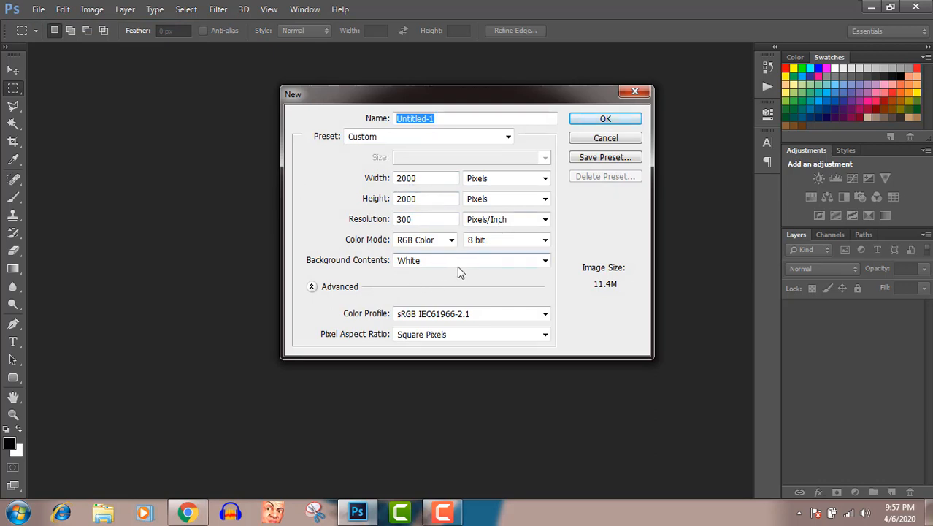
pyautogui.click(421, 180)
pyautogui.doubleClick(421, 181)
pyautogui.write('4500')
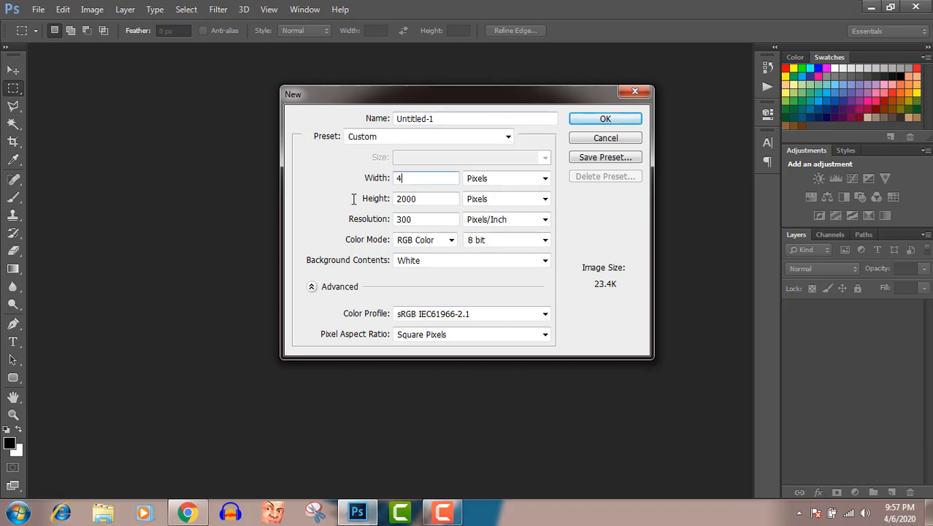
pyautogui.click(427, 197)
pyautogui.doubleClick(427, 198)
pyautogui.write('5400')
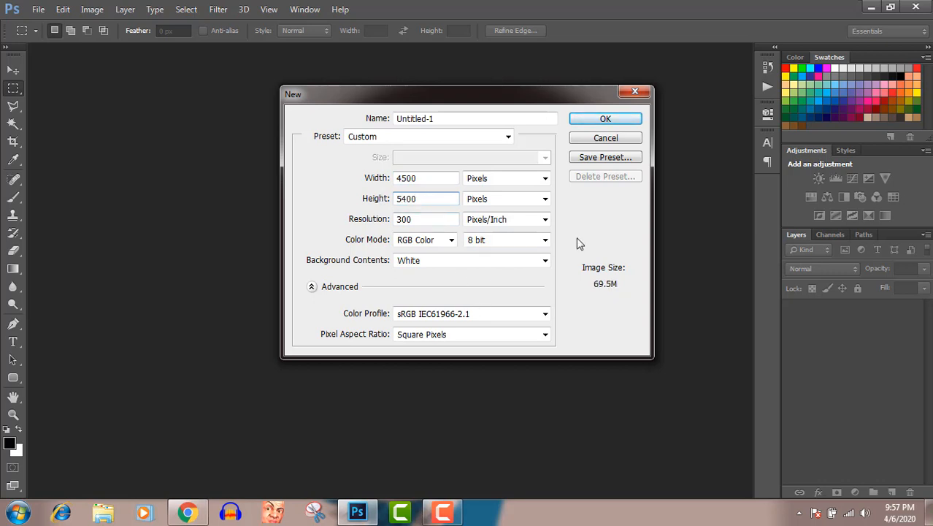
pyautogui.click(592, 120)
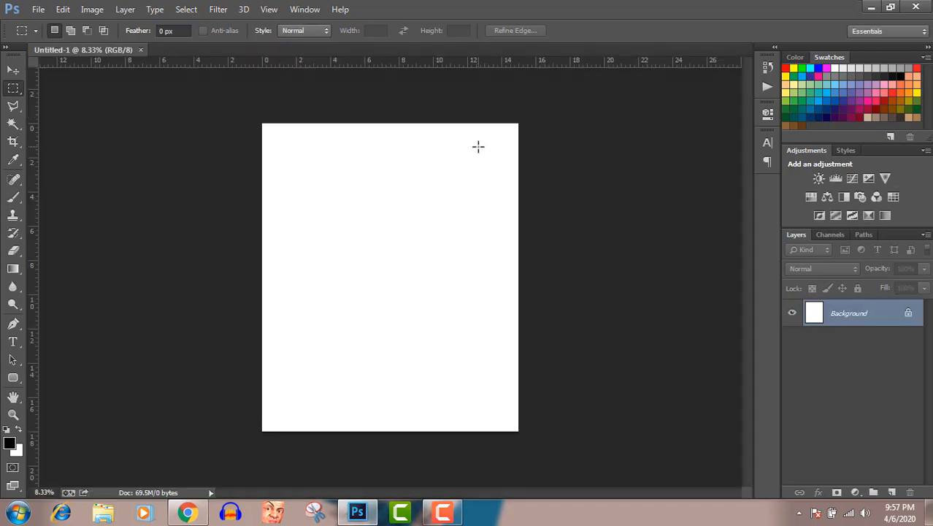
# Step: Convert the locked Background into a regular layer named Layer 0, and check it by toggling its visibility off and on
pyautogui.doubleClick(909, 314)
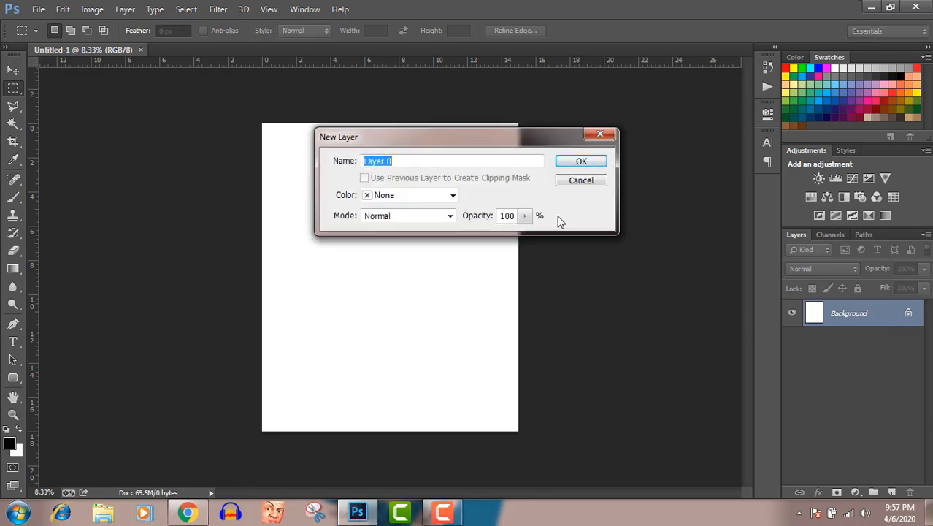
pyautogui.click(588, 162)
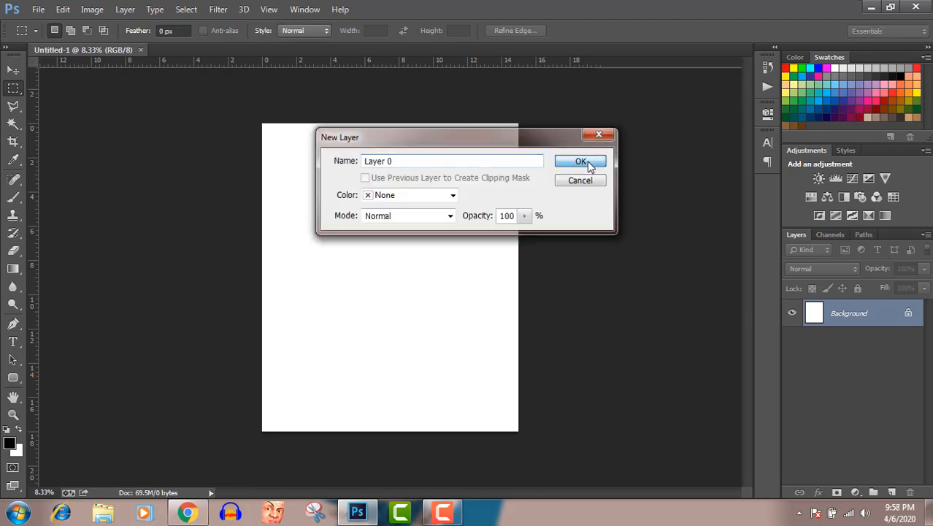
pyautogui.click(793, 314)
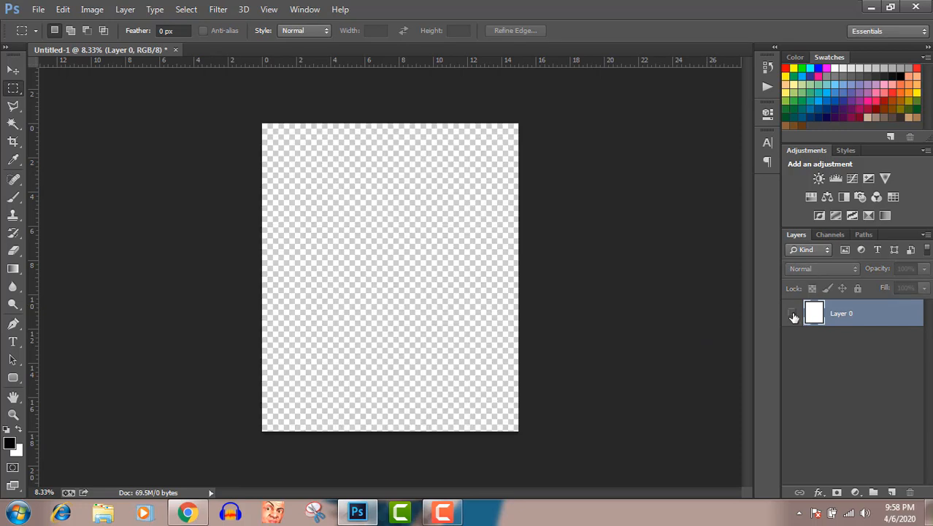
pyautogui.click(793, 314)
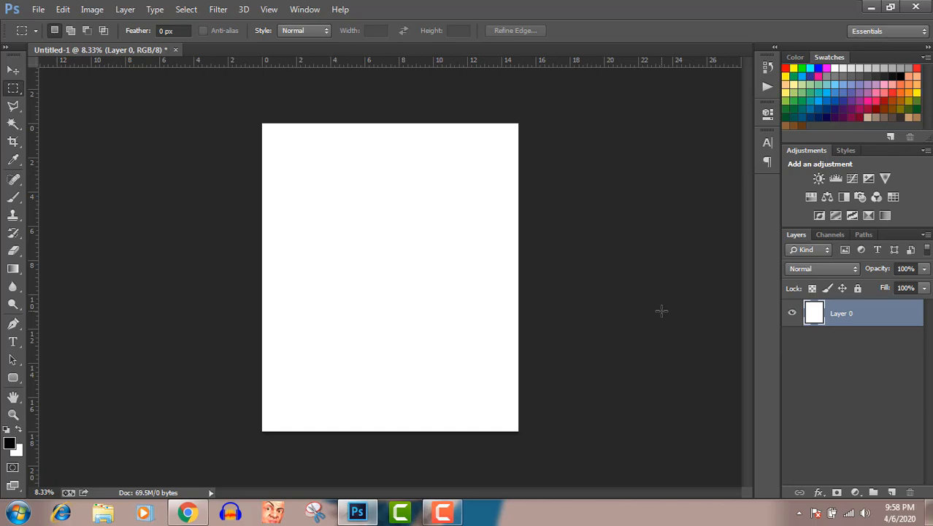
pyautogui.press('h')
pyautogui.doubleClick(816, 319)
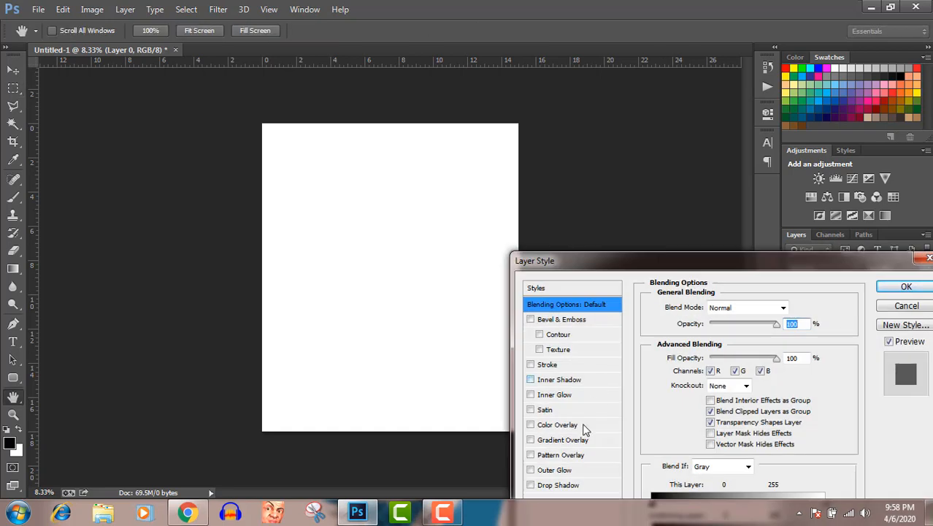
pyautogui.click(927, 258)
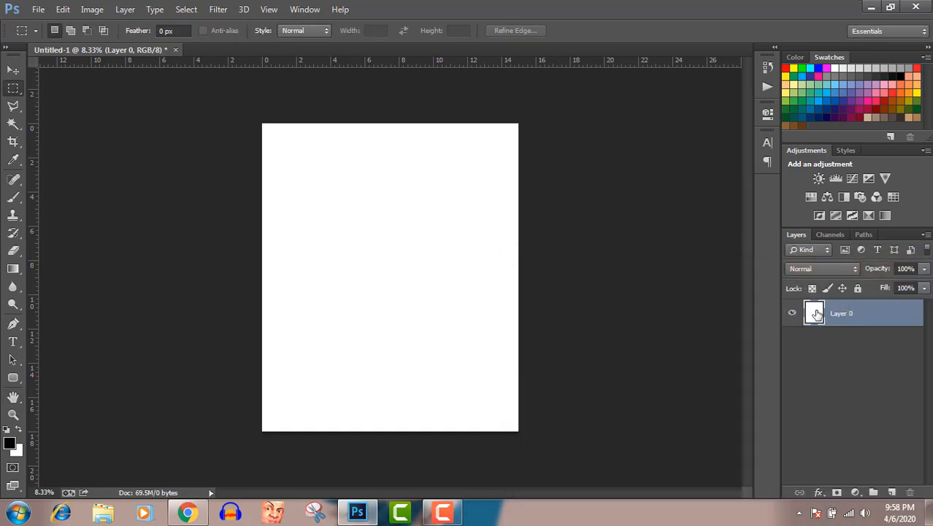
# Step: Apply a near-black (#010101) Color Overlay to Layer 0
pyautogui.doubleClick(817, 314)
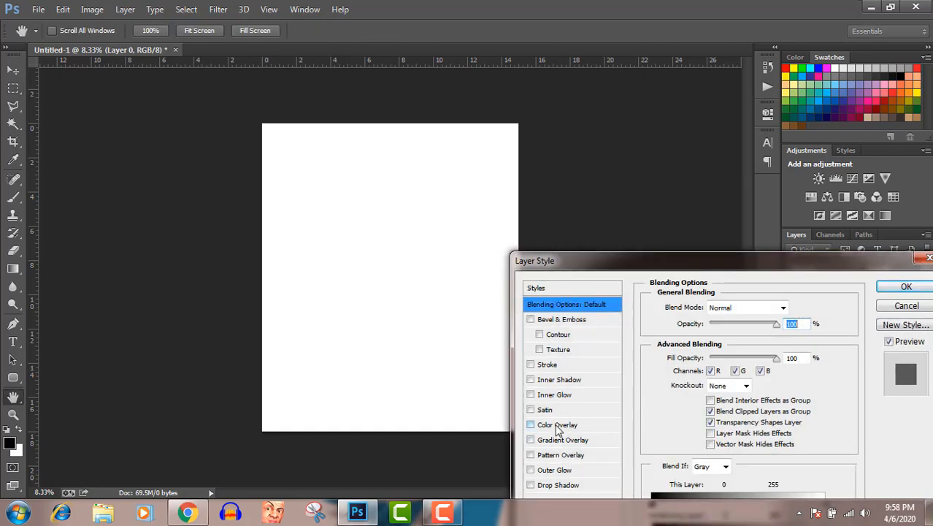
pyautogui.click(558, 426)
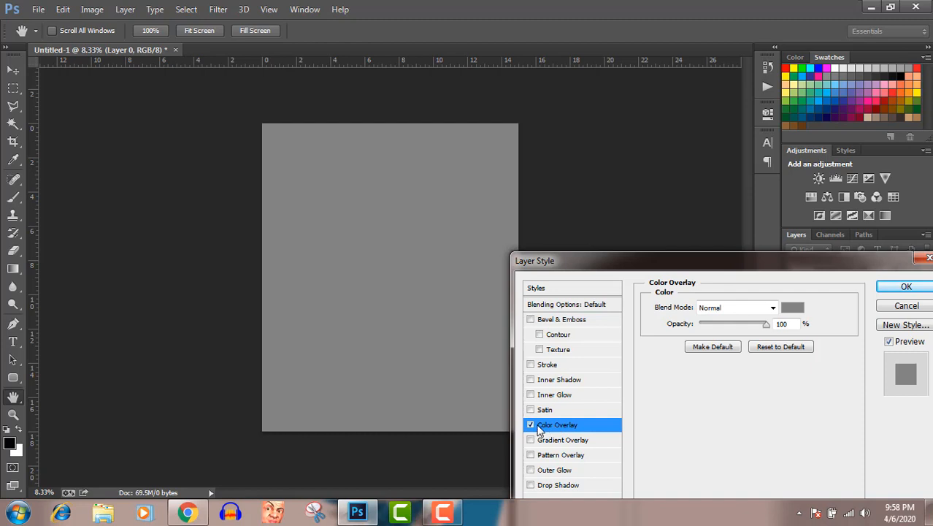
pyautogui.click(795, 308)
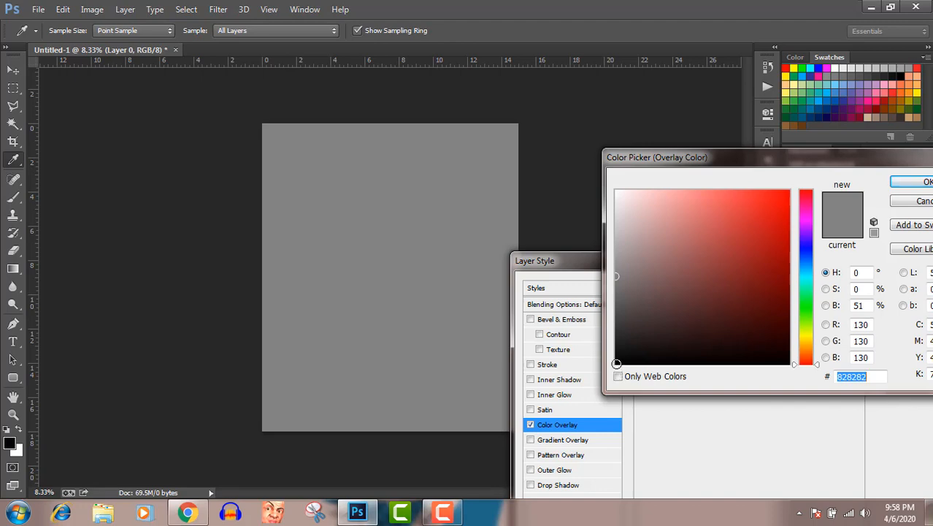
pyautogui.click(616, 363)
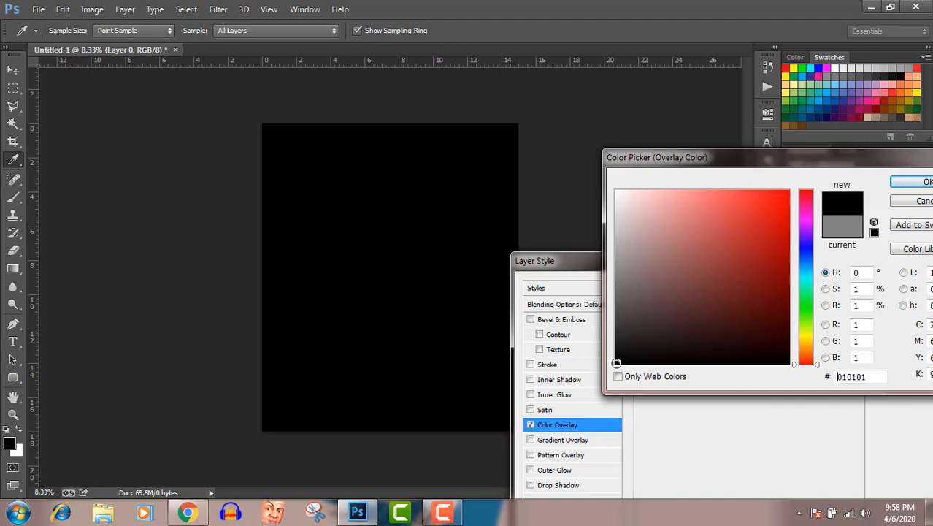
pyautogui.click(905, 183)
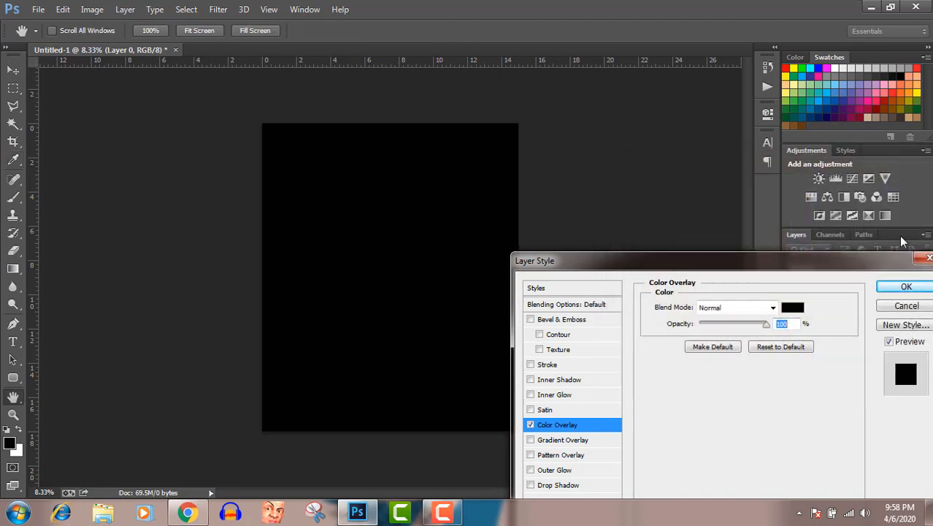
pyautogui.click(906, 286)
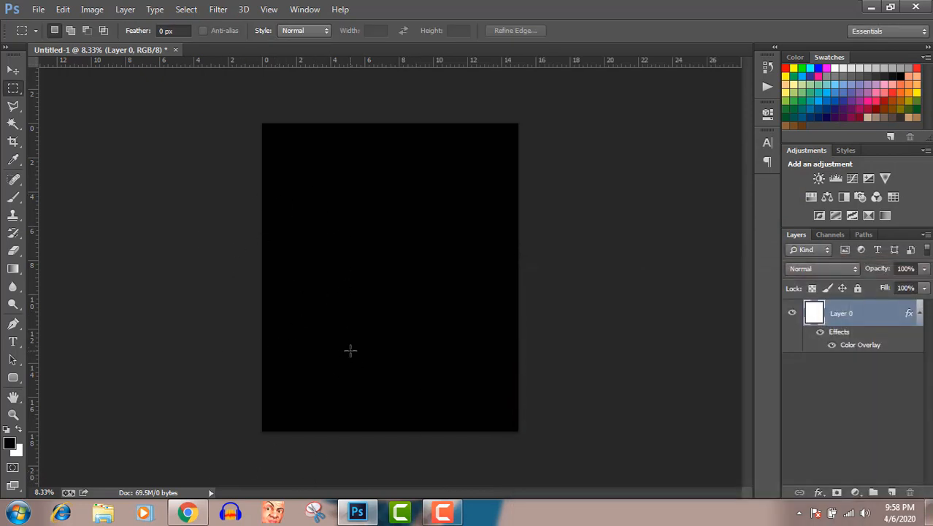
# Step: Place the bicycle (1) PNG image from the Downloads folder in the centre of the document at its default size
pyautogui.click(103, 514)
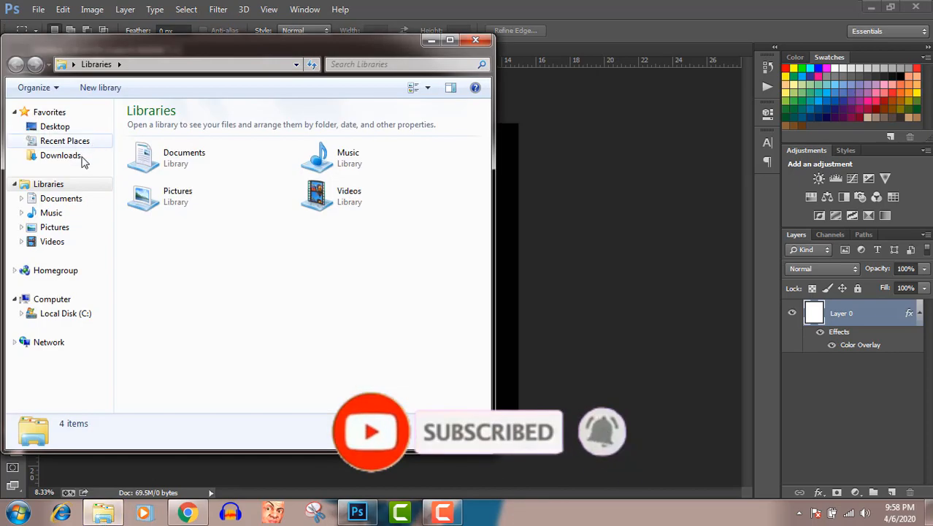
pyautogui.click(80, 157)
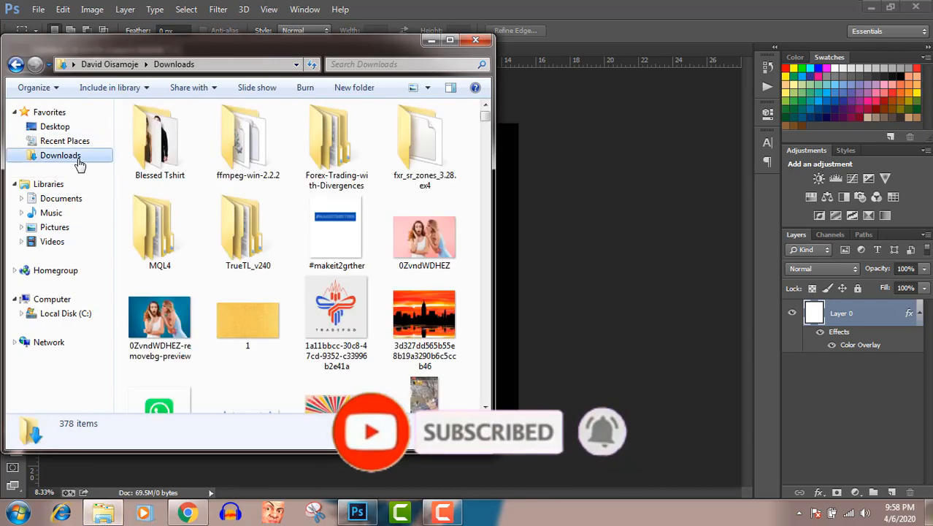
pyautogui.click(247, 235)
pyautogui.write('bi')
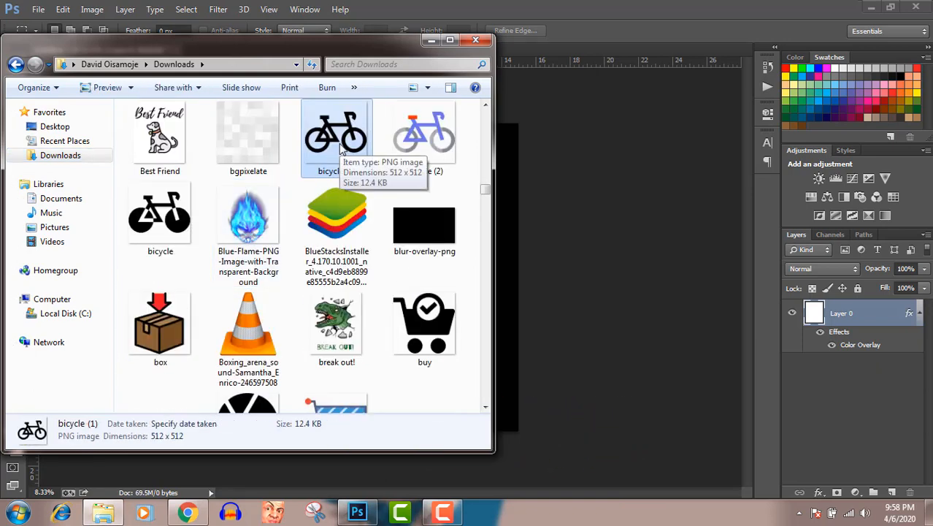
pyautogui.moveTo(341, 150); pyautogui.dragTo(516, 170)
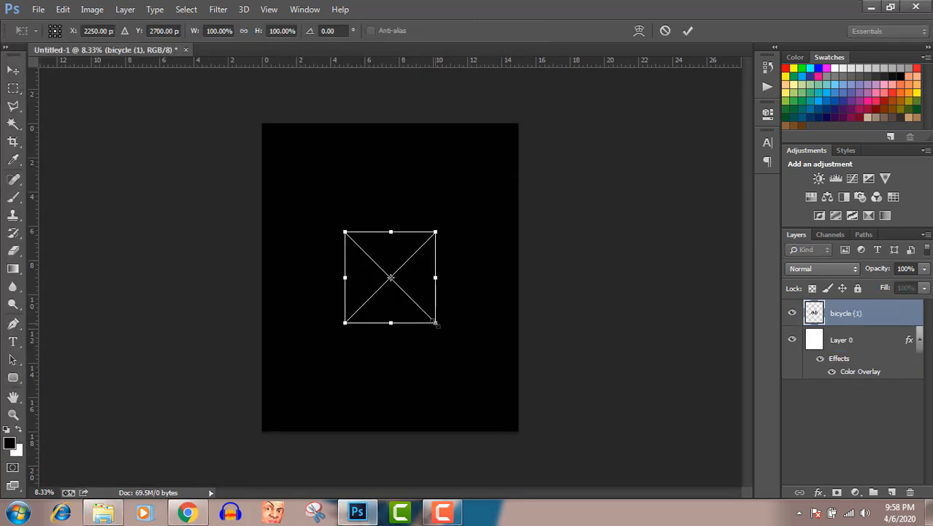
pyautogui.press('Return')
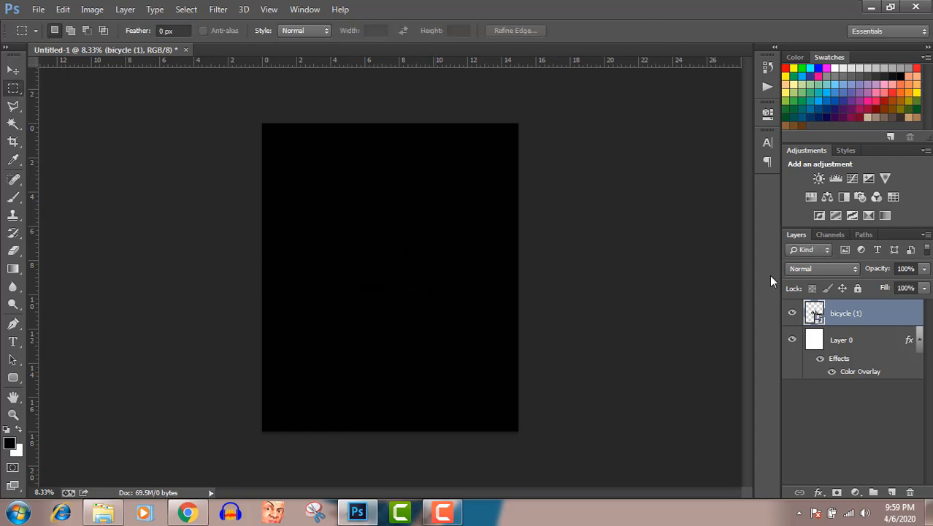
# Step: Apply a cyan (#00ffff) Color Overlay to the bicycle (1) layer
pyautogui.doubleClick(921, 315)
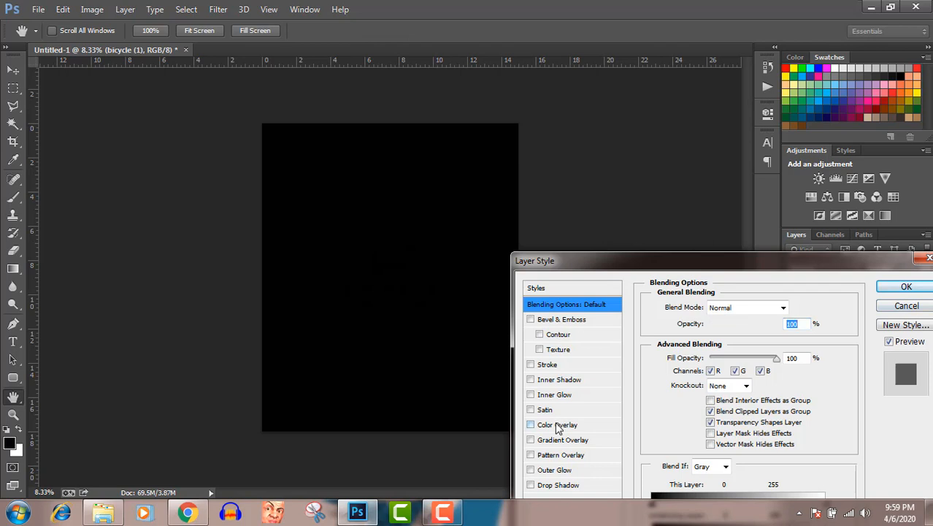
pyautogui.click(557, 426)
pyautogui.click(793, 308)
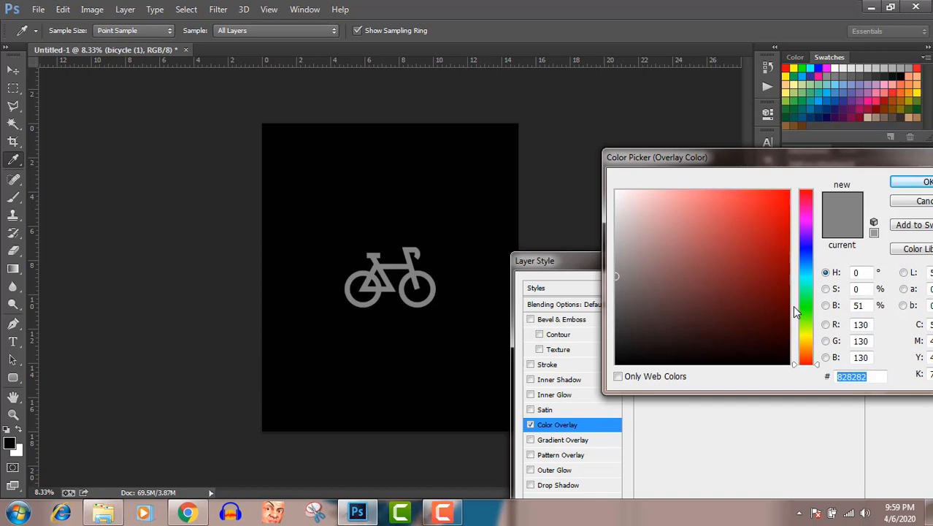
pyautogui.click(811, 67)
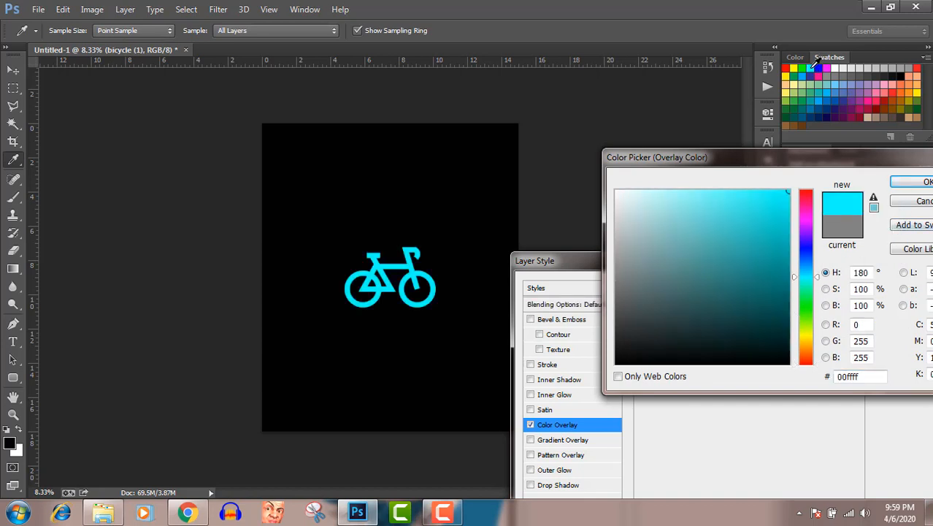
pyautogui.click(912, 182)
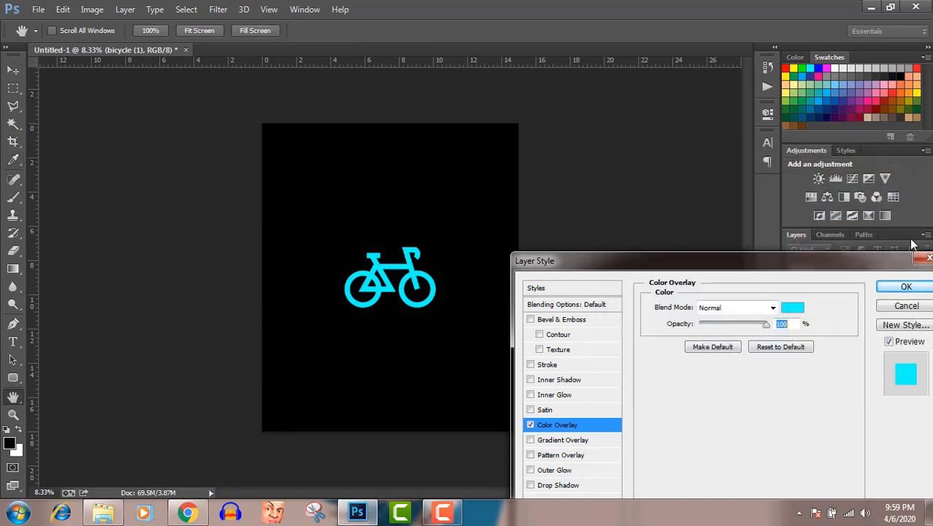
pyautogui.click(906, 286)
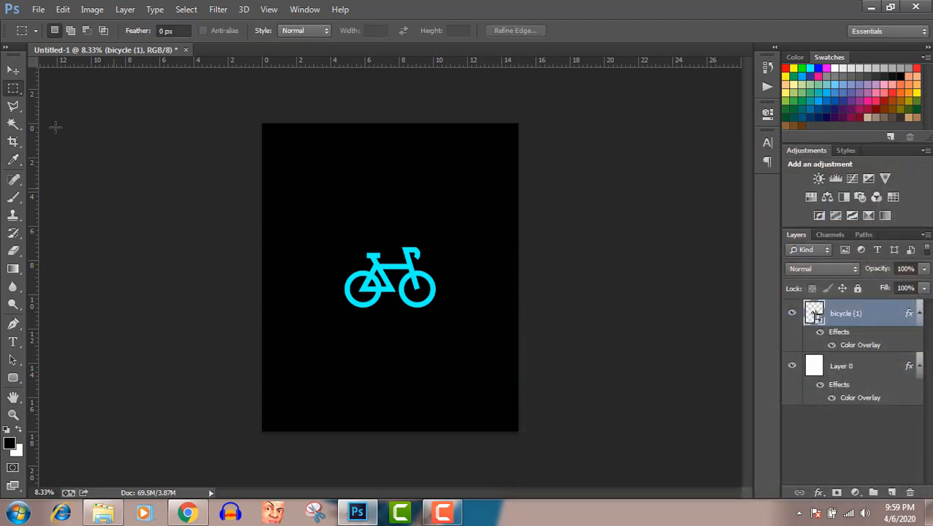
# Step: Scale the bicycle to 187% and position it in the canvas's upper right, with its front wheel running slightly off the edge
pyautogui.click(13, 69)
pyautogui.moveTo(414, 282); pyautogui.dragTo(374, 199)
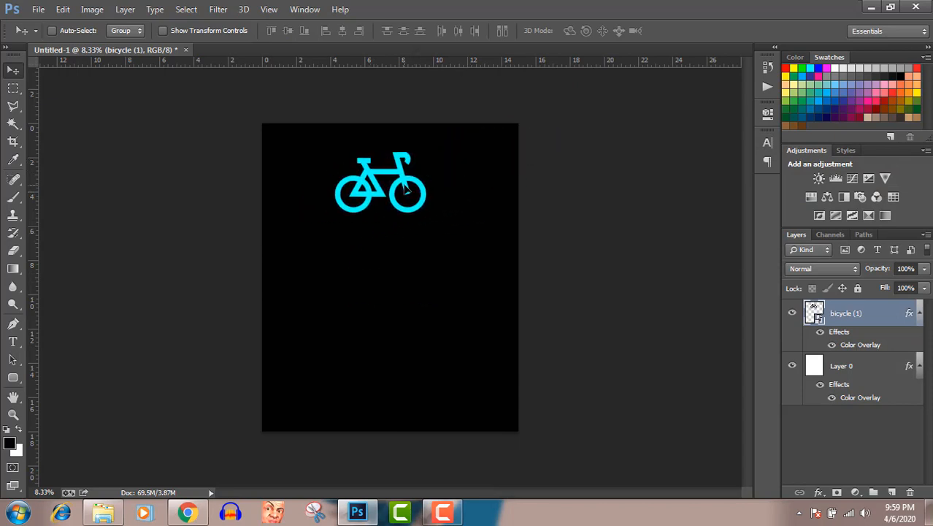
pyautogui.hotkey('ctrl', 't')
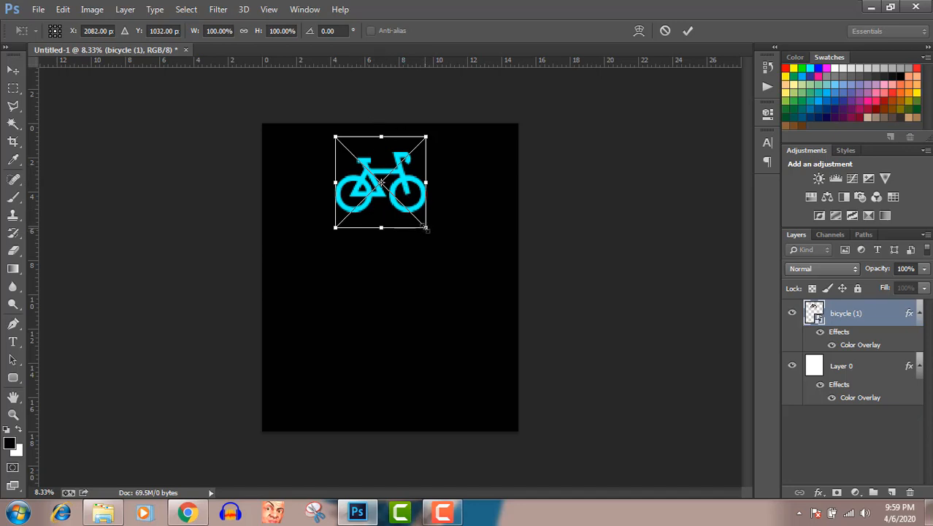
pyautogui.moveTo(425, 229); pyautogui.dragTo(481, 251)
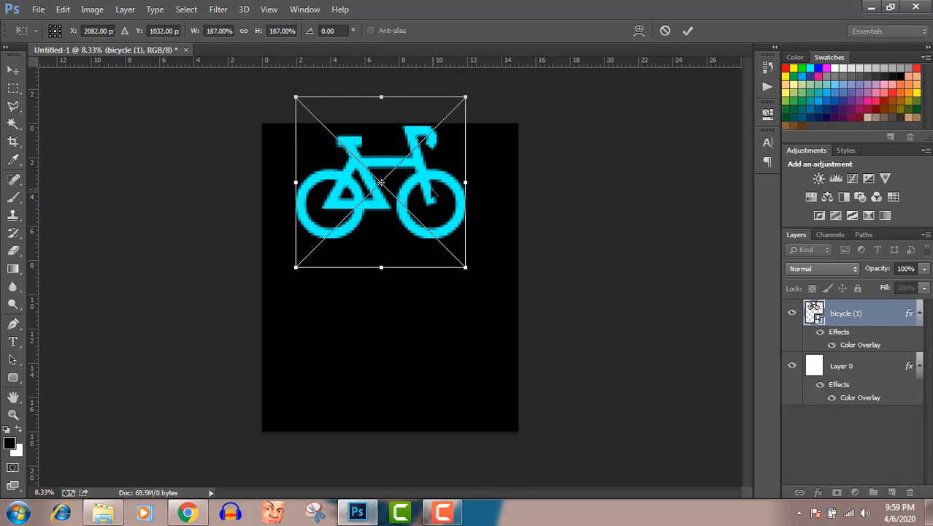
pyautogui.moveTo(433, 193); pyautogui.dragTo(557, 196)
pyautogui.press('Return')
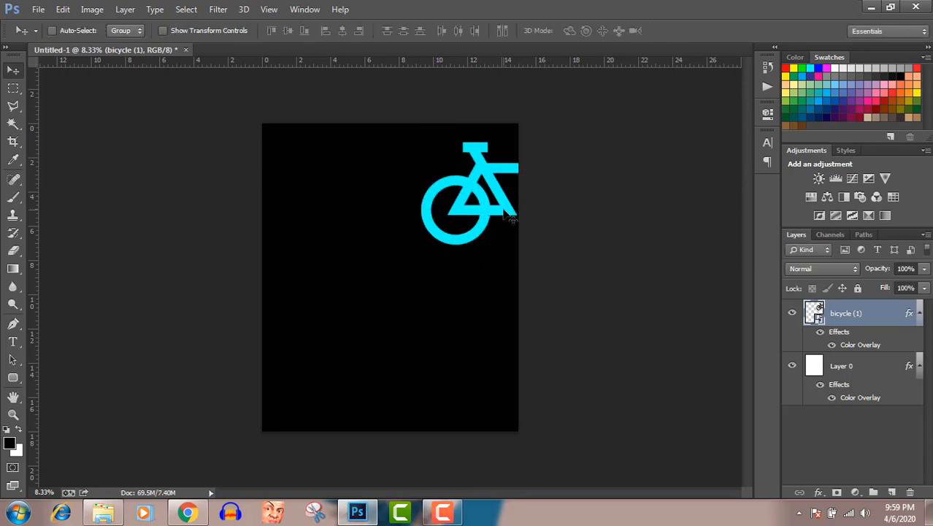
pyautogui.moveTo(509, 217); pyautogui.dragTo(456, 208)
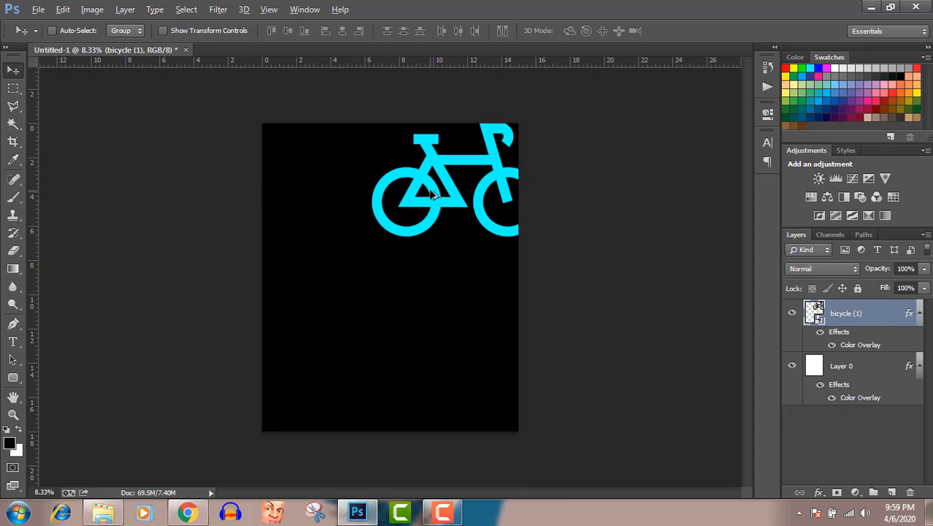
# Step: Duplicate the cyan bicycle three times, placing copies at the canvas's left middle, lower right and between the two right-hand bicycles
pyautogui.moveTo(432, 194); pyautogui.dragTo(454, 404)
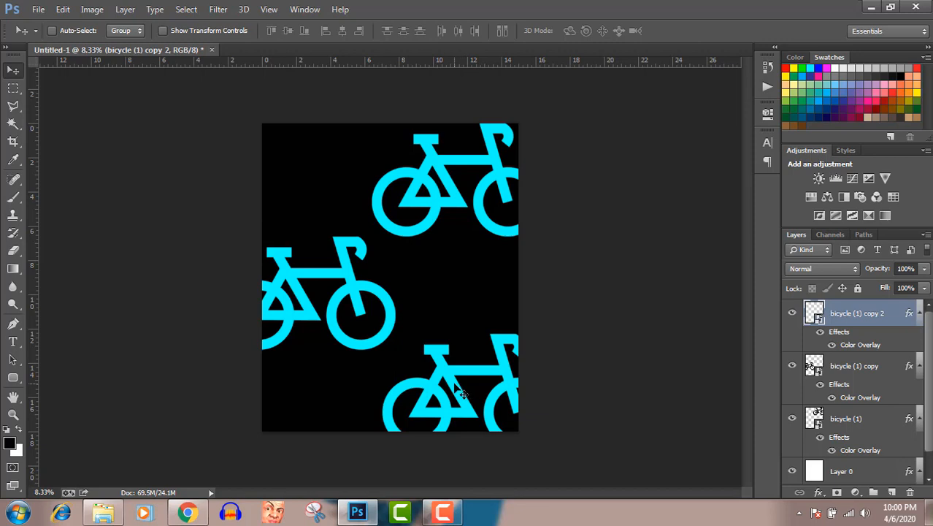
pyautogui.moveTo(460, 392); pyautogui.dragTo(448, 285)
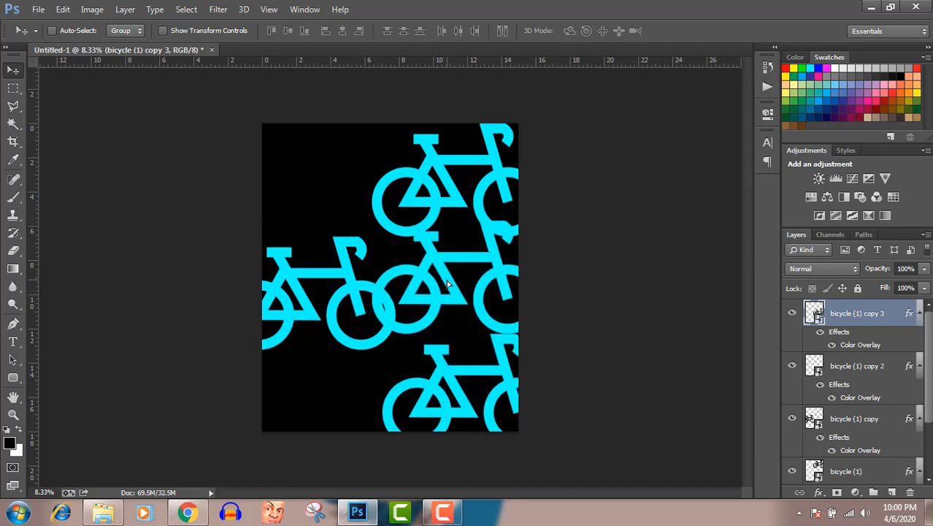
# Step: Scale down the bicycle (1) copy 3 and centre it in the gap between the upper-right and lower-right bicycles
pyautogui.hotkey('ctrl', 't')
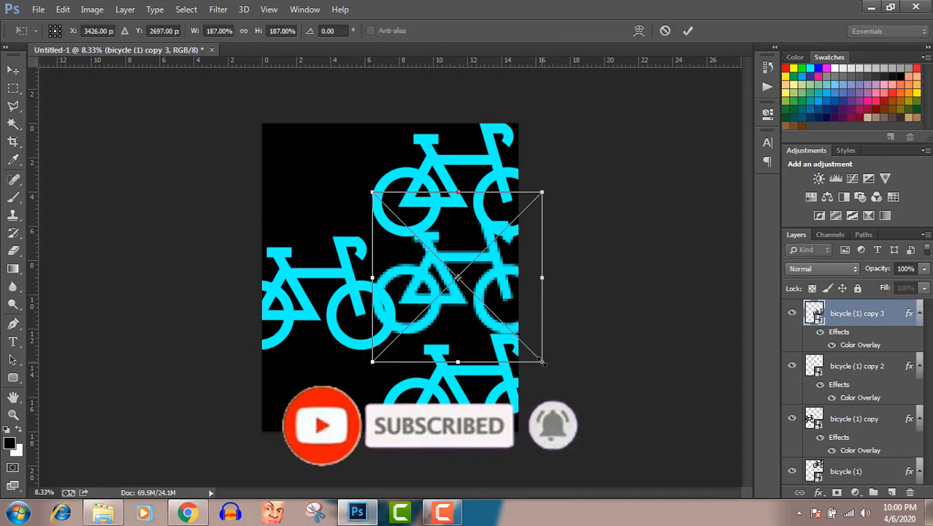
pyautogui.moveTo(542, 361); pyautogui.dragTo(495, 333)
pyautogui.moveTo(487, 283); pyautogui.dragTo(489, 290)
pyautogui.press('Return')
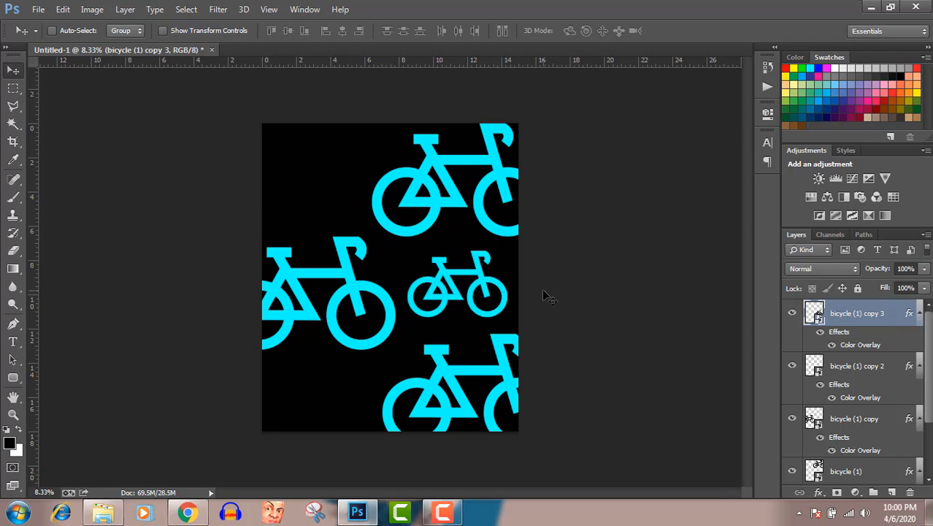
# Step: Change the Color Overlay of the small bicycle (1) copy 3 layer to orange (#f7941d)
pyautogui.doubleClick(911, 313)
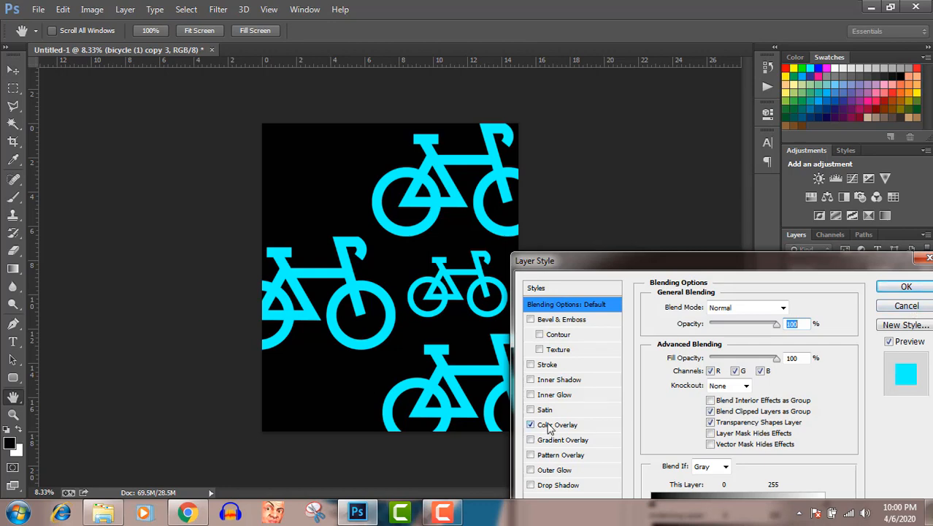
pyautogui.click(549, 425)
pyautogui.click(789, 309)
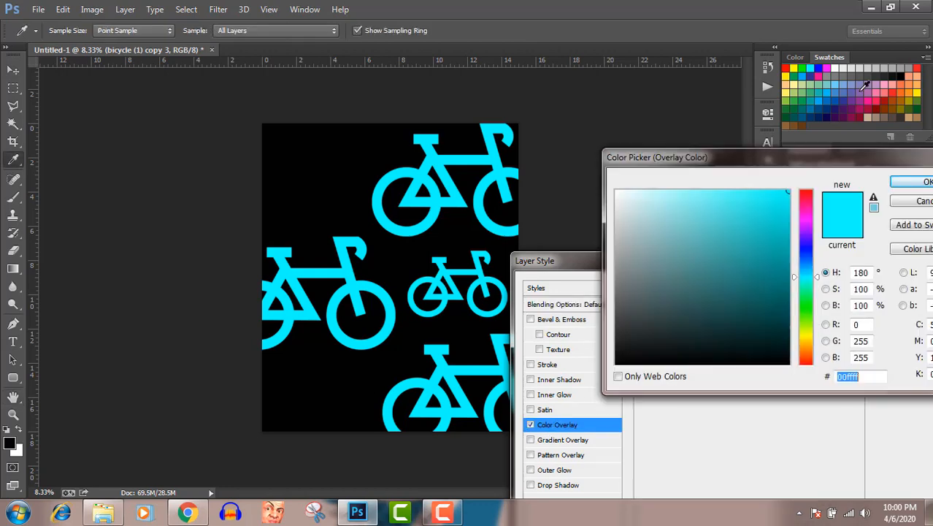
pyautogui.click(869, 101)
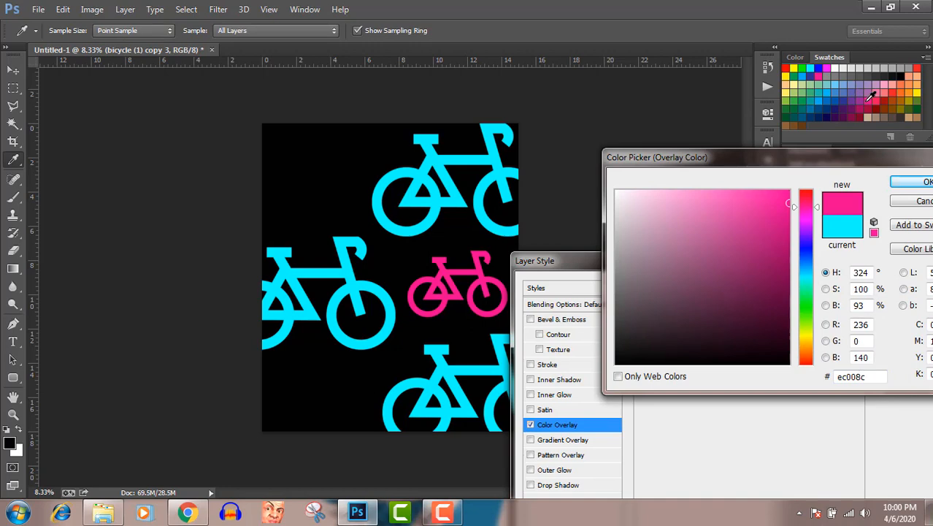
pyautogui.click(903, 89)
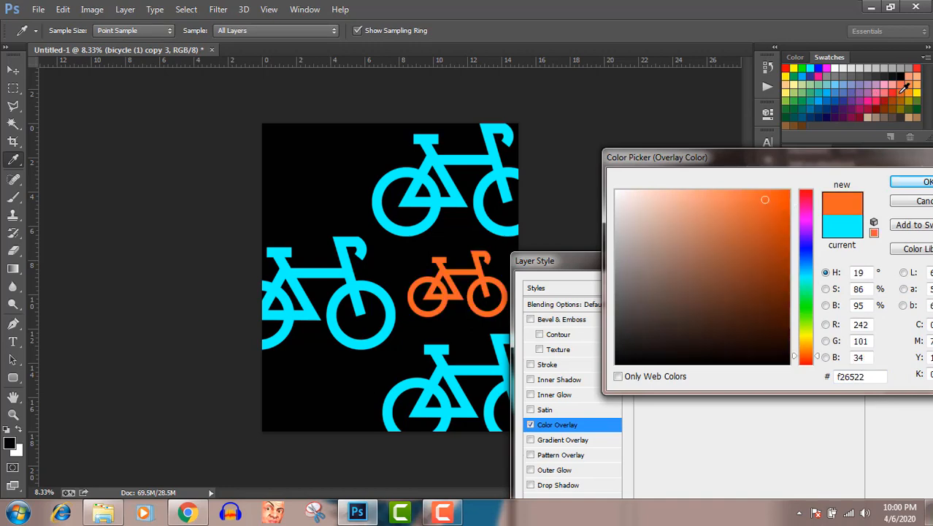
pyautogui.click(909, 89)
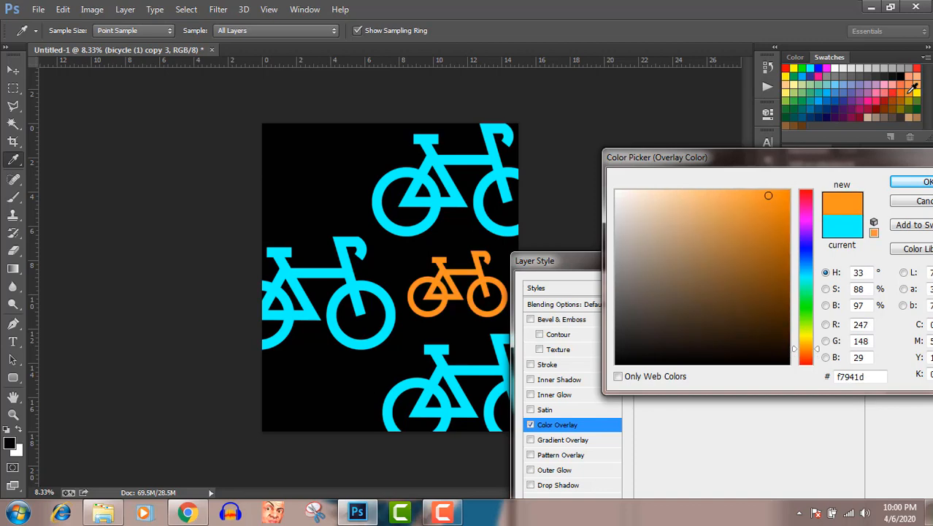
pyautogui.click(925, 181)
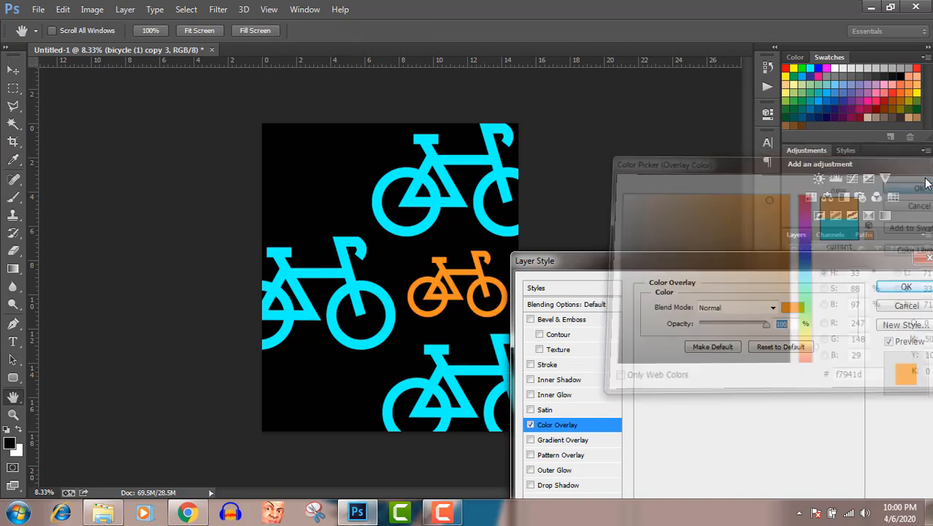
pyautogui.click(917, 289)
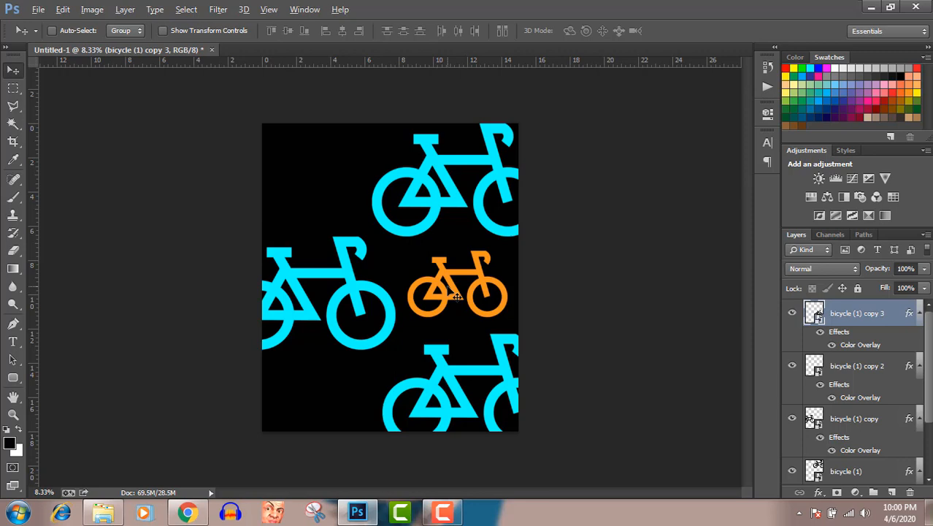
# Step: Duplicate the small orange bicycle twice, placing one copy in the canvas's upper left and the other in the lower left
pyautogui.press('alt')
pyautogui.moveTo(457, 295); pyautogui.dragTo(311, 179)
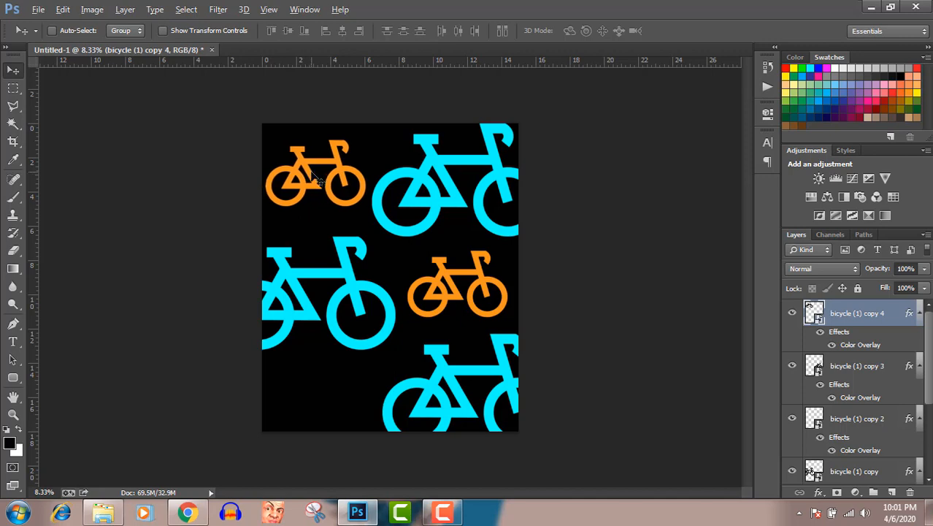
pyautogui.moveTo(313, 177); pyautogui.dragTo(317, 392)
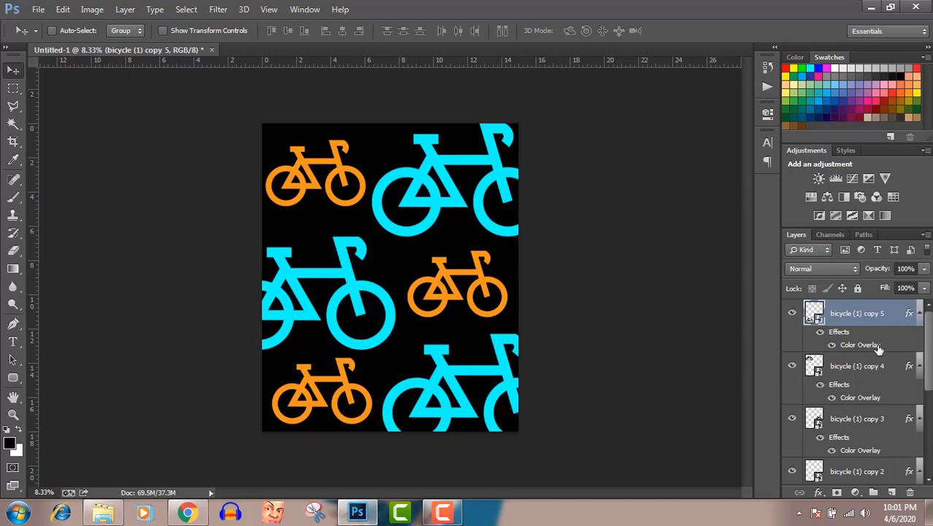
# Step: Hide the black Layer 0 and save the design in the Pictures library as PNG file bike 2, with smallest compression and no interlacing
pyautogui.scroll(-5, 890, 394)
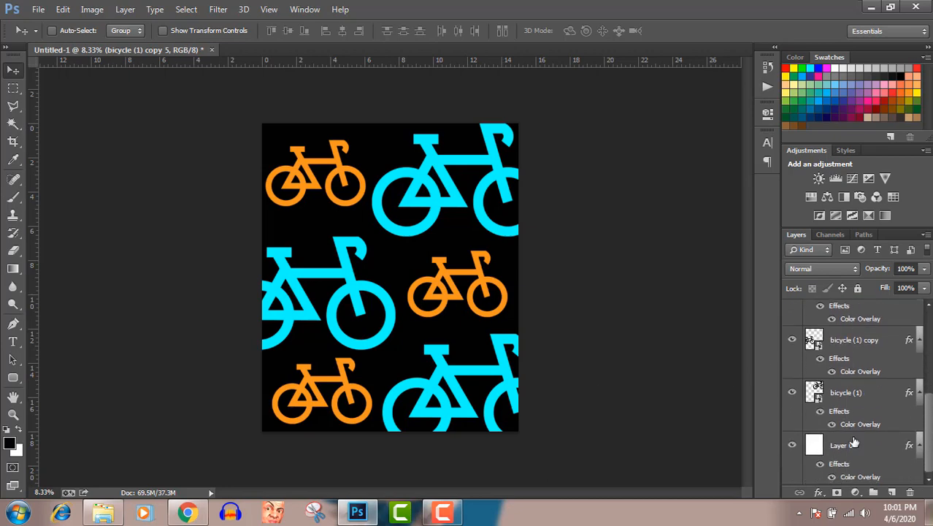
pyautogui.click(792, 445)
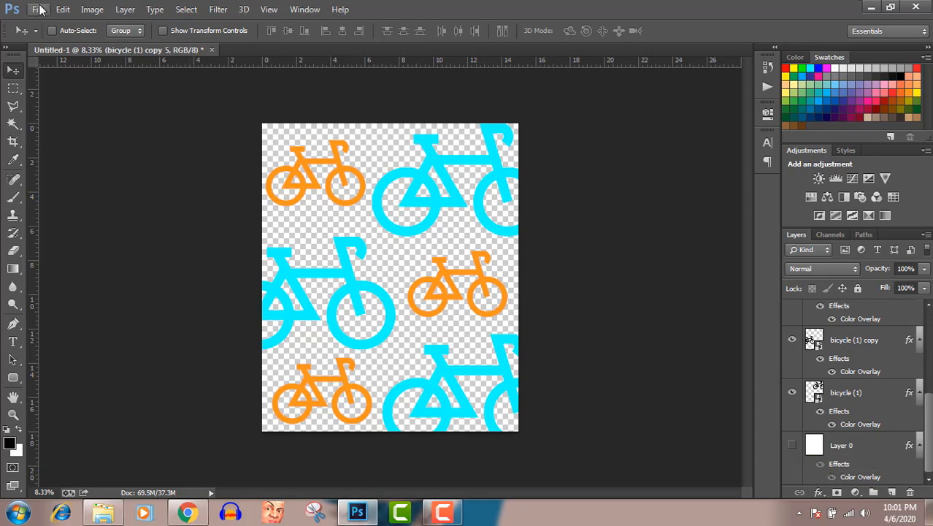
pyautogui.click(39, 9)
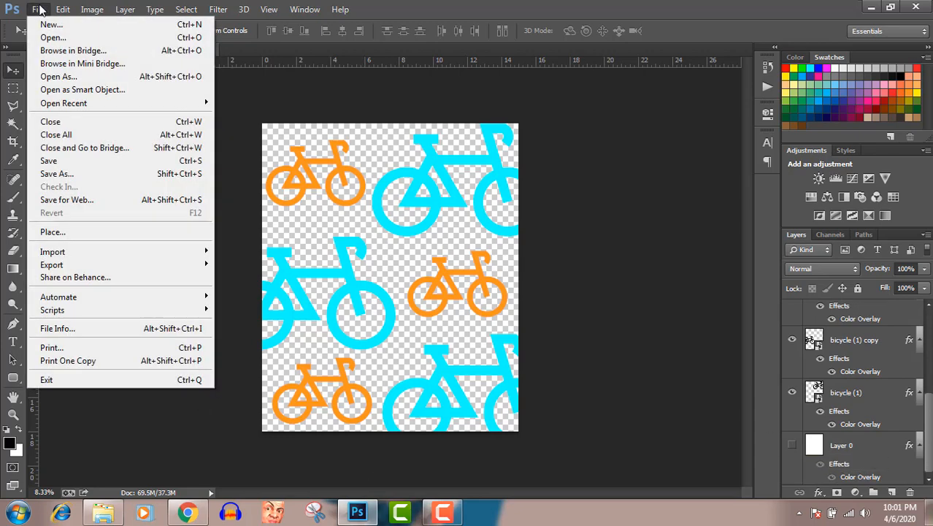
pyautogui.click(58, 174)
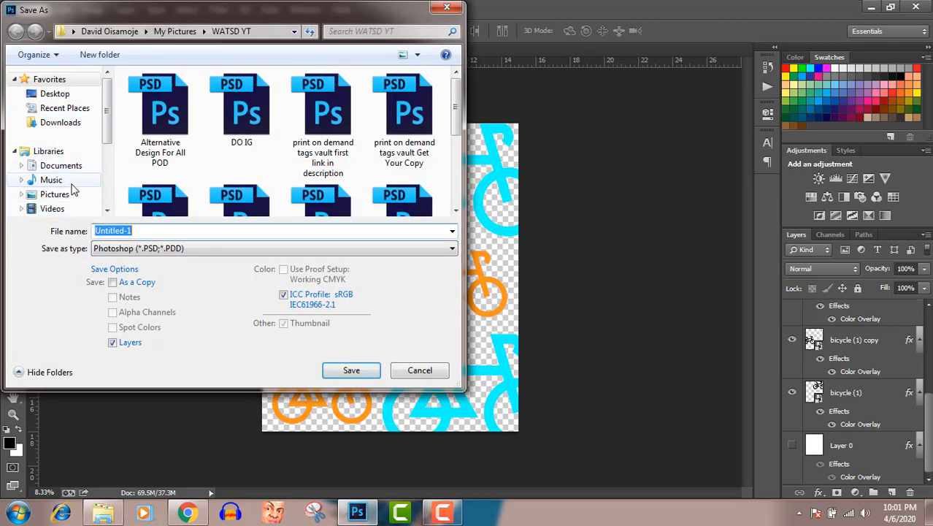
pyautogui.click(76, 195)
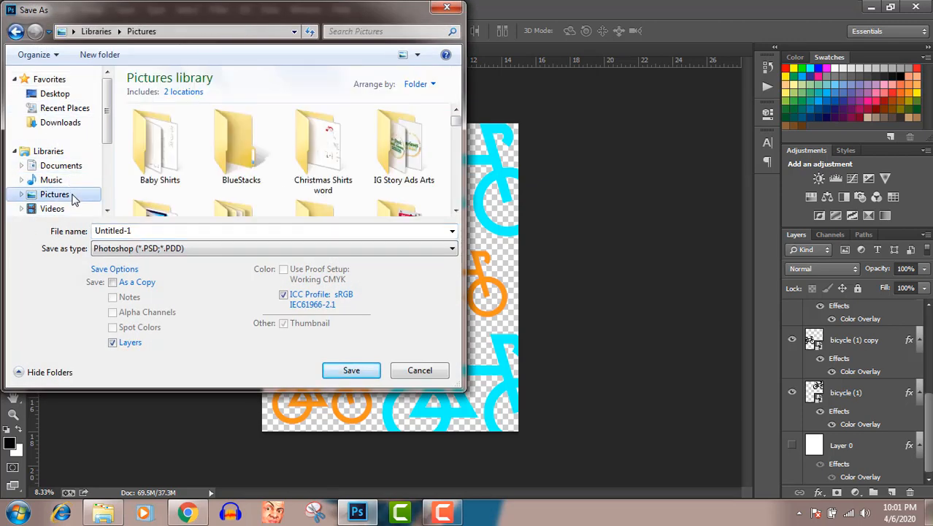
pyautogui.click(134, 230)
pyautogui.write('bike')
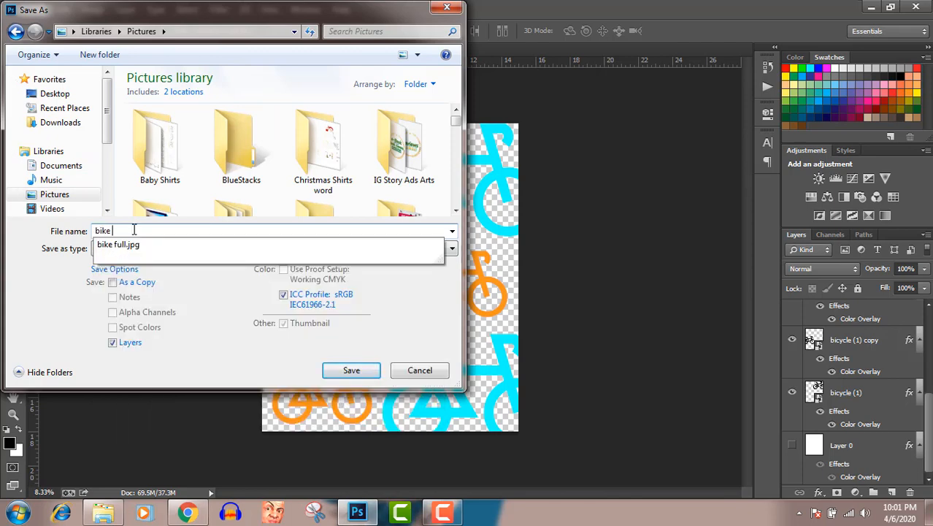
pyautogui.write(' 2')
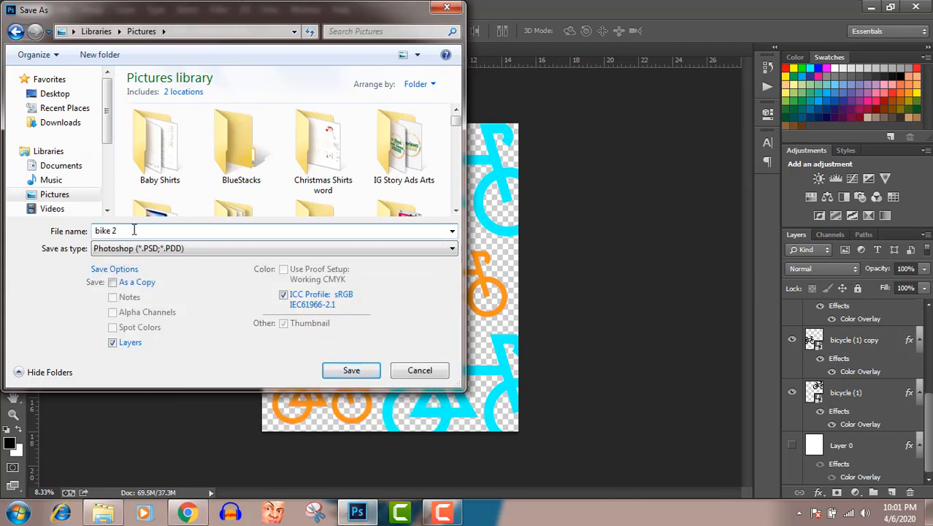
pyautogui.click(154, 248)
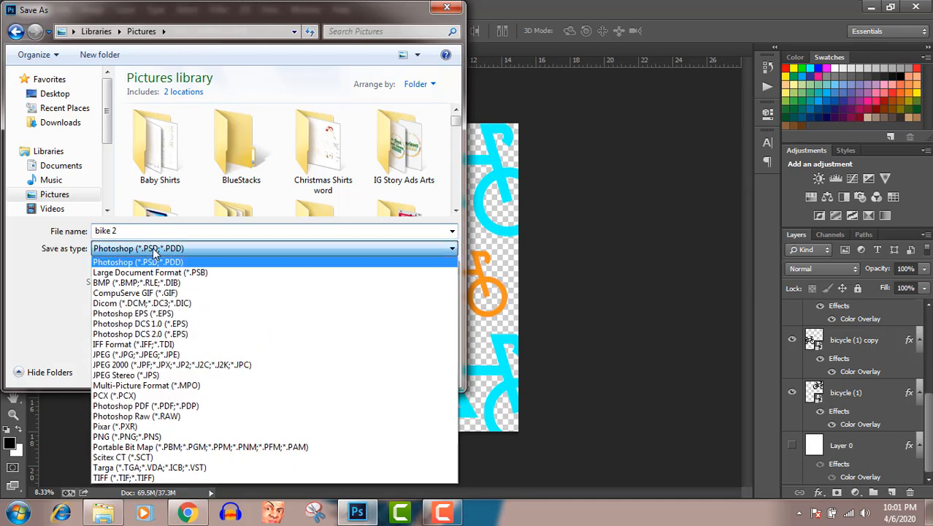
pyautogui.click(141, 437)
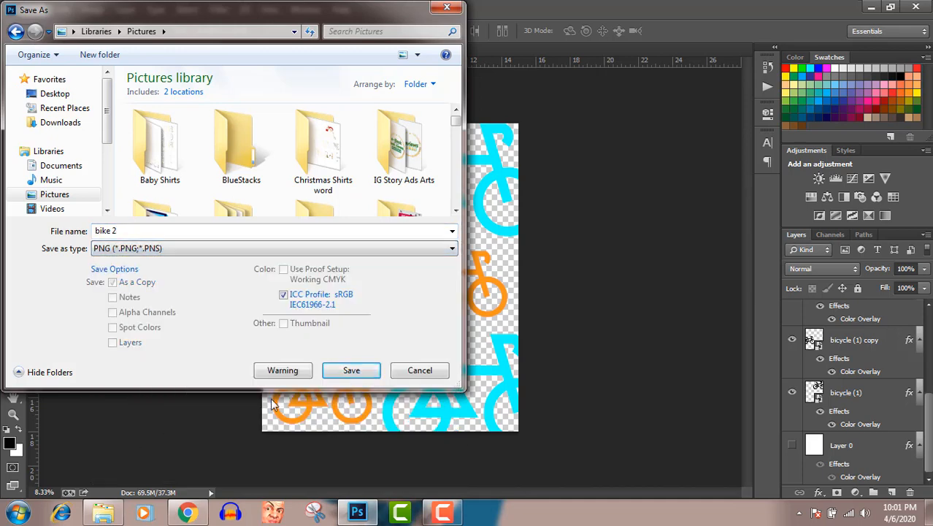
pyautogui.click(351, 370)
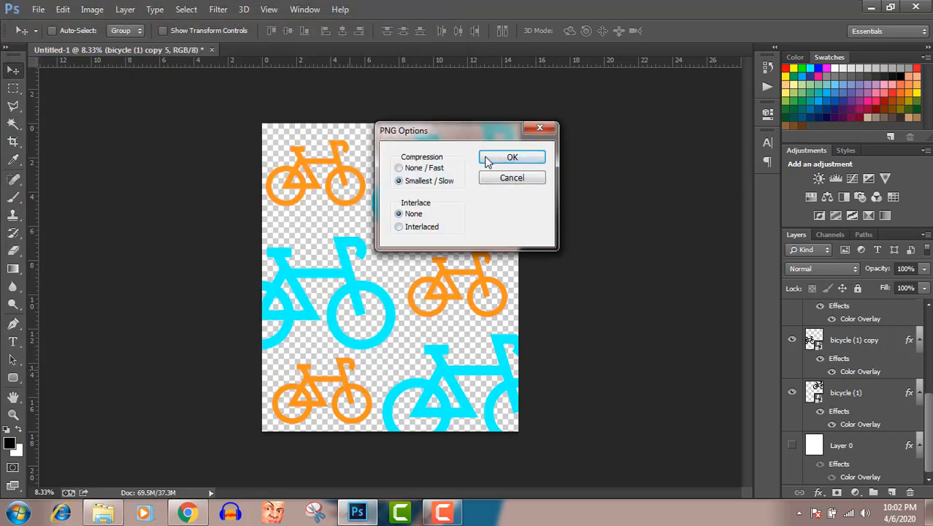
pyautogui.click(488, 159)
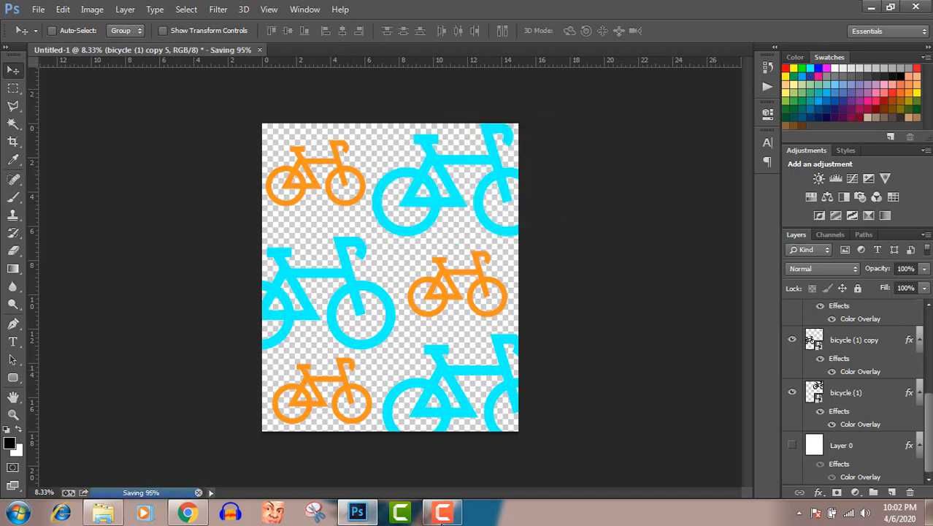
pyautogui.moveTo(442, 521)
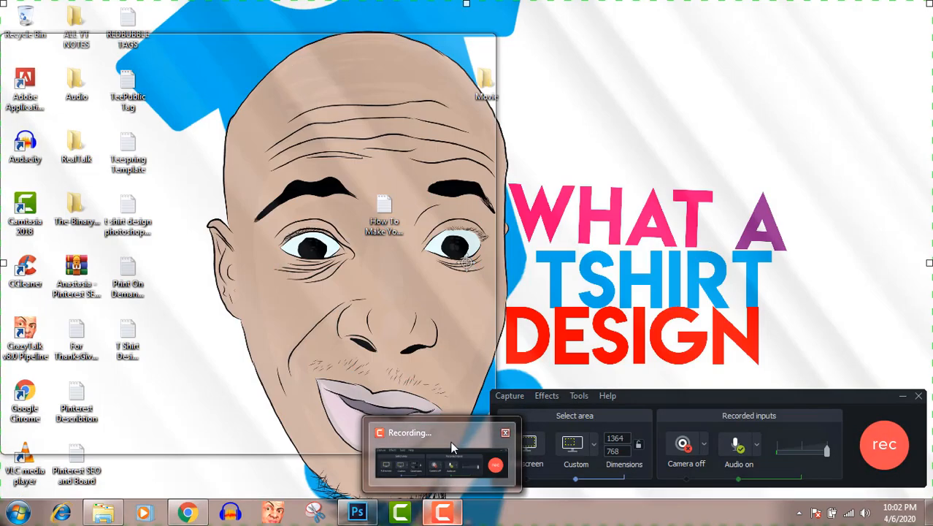
pyautogui.click(449, 440)
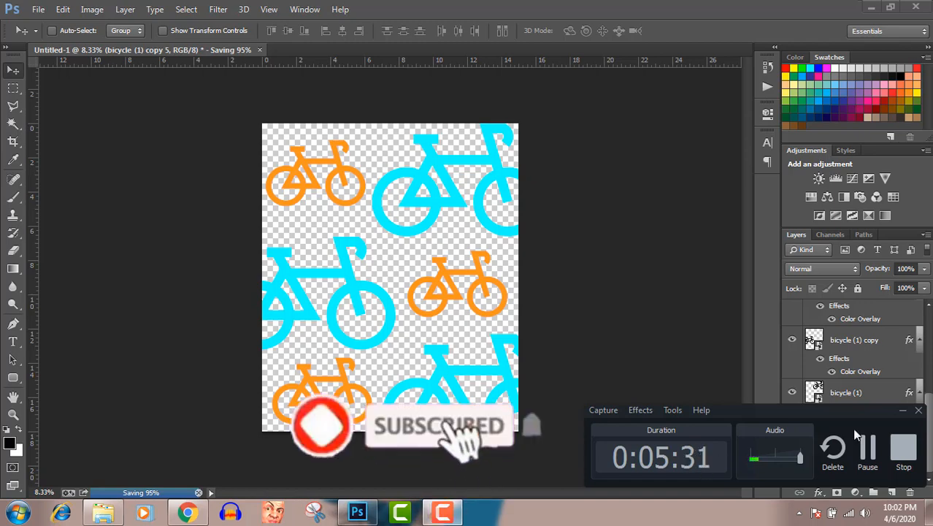
pyautogui.click(903, 412)
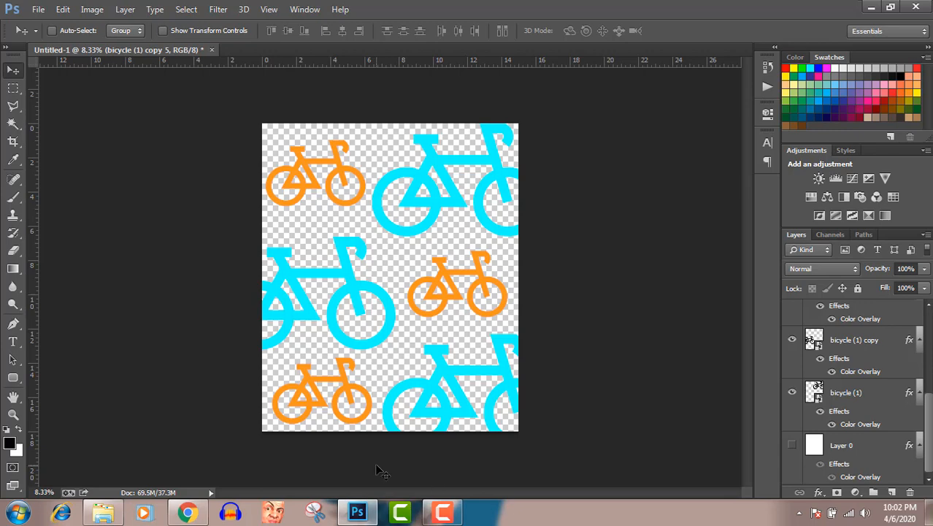
# Step: Open the New tshirt mockup on hunger PSD from the MOckUps folder in the Pictures library
pyautogui.click(102, 516)
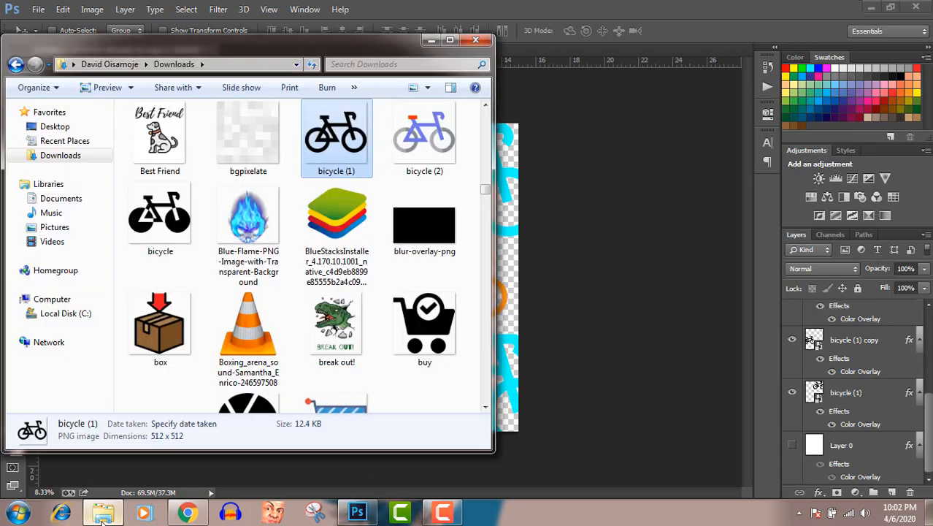
pyautogui.click(60, 228)
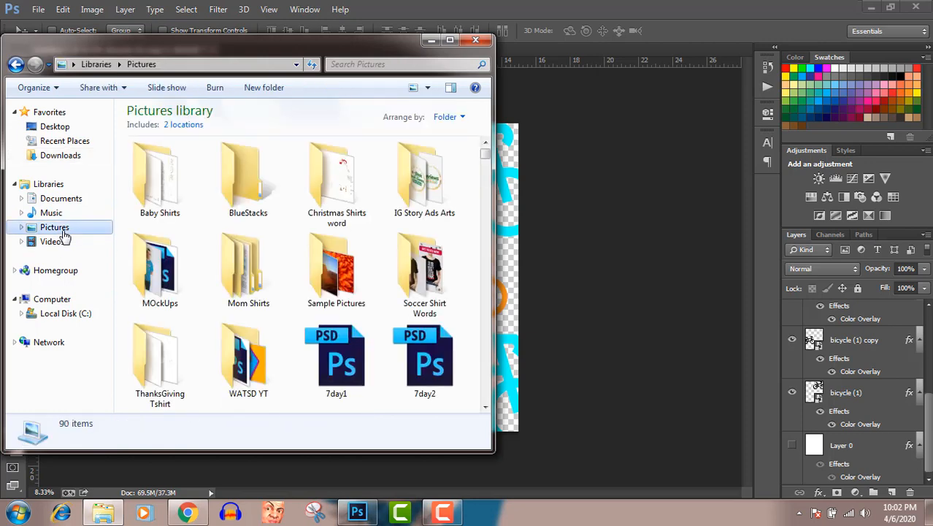
pyautogui.doubleClick(156, 273)
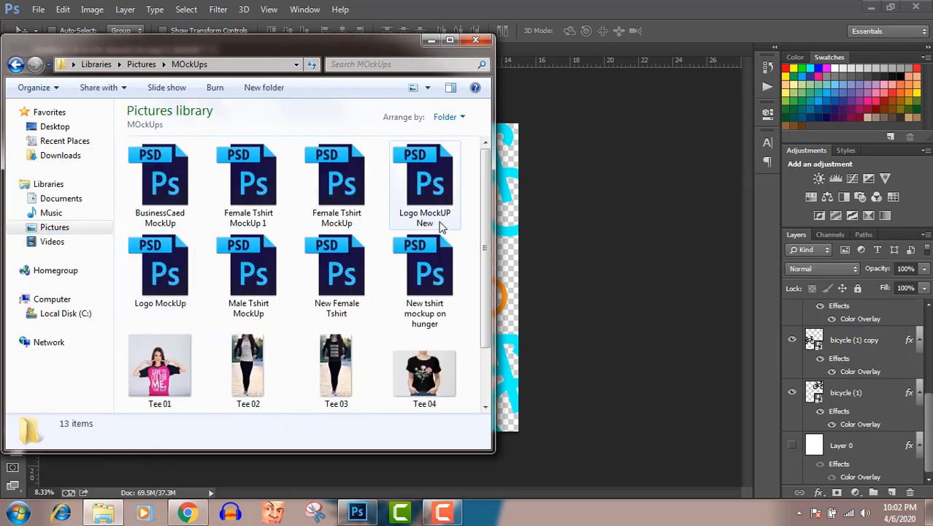
pyautogui.click(436, 287)
pyautogui.doubleClick(435, 287)
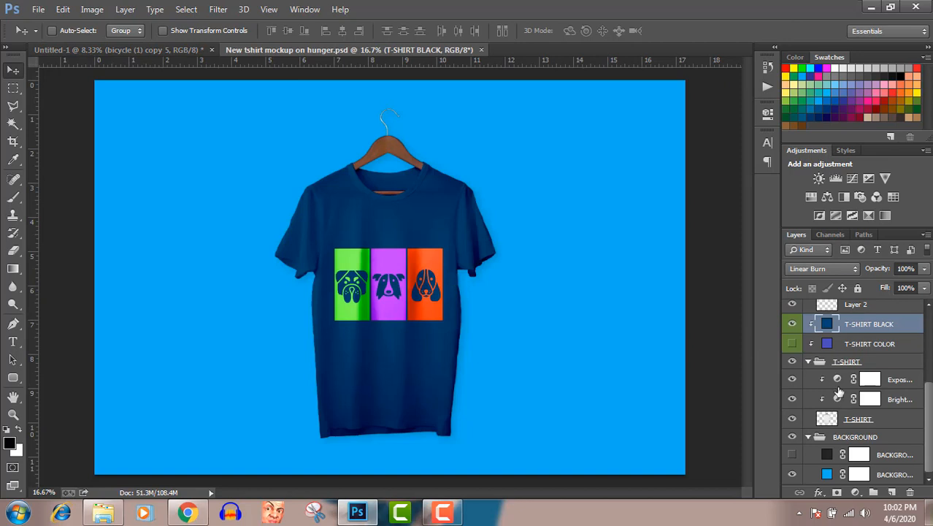
# Step: Open the mockup's YOUR DESIGN HERE smart object and delete its dg c and Bali layers
pyautogui.scroll(2, 836, 431)
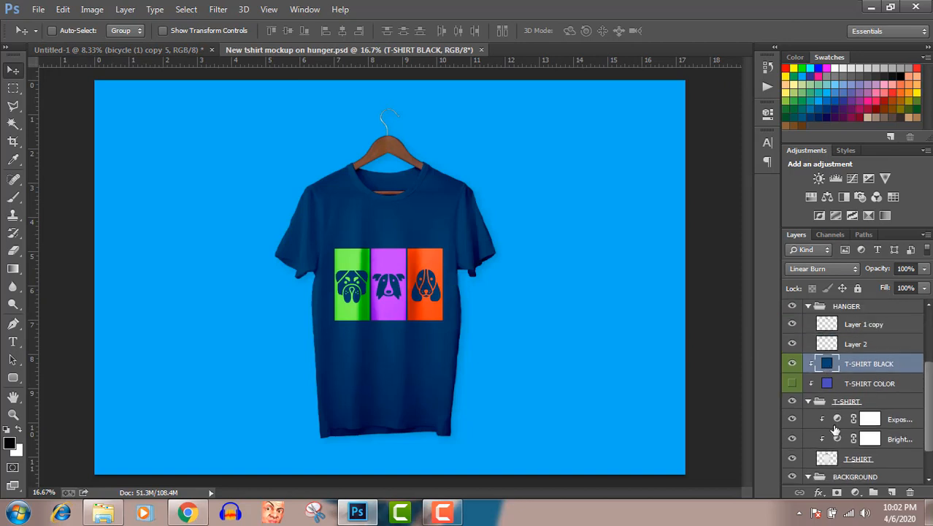
pyautogui.scroll(3, 836, 430)
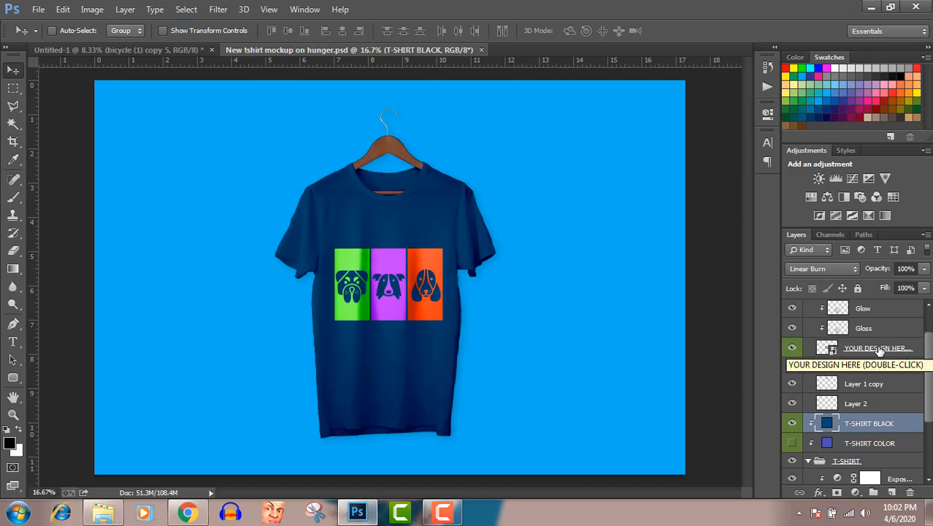
pyautogui.click(824, 349)
pyautogui.doubleClick(825, 350)
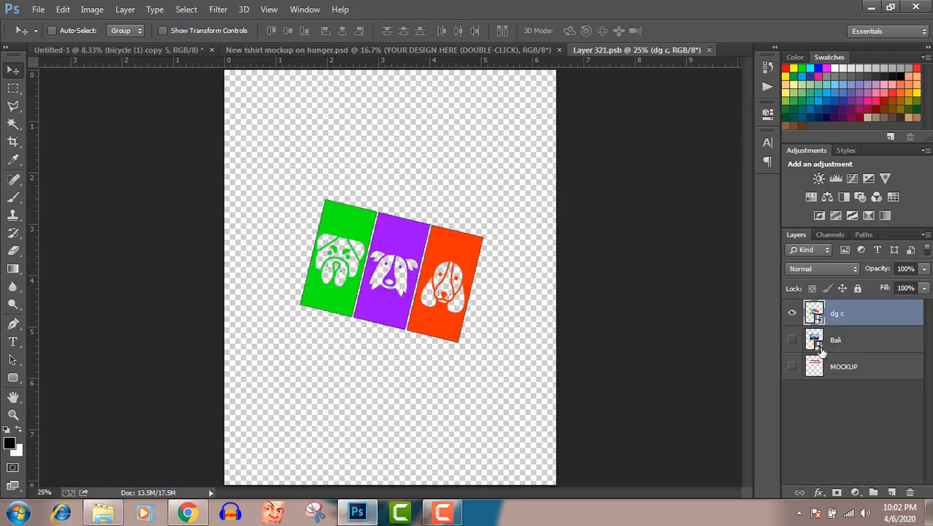
pyautogui.press('Delete')
pyautogui.press('Delete')
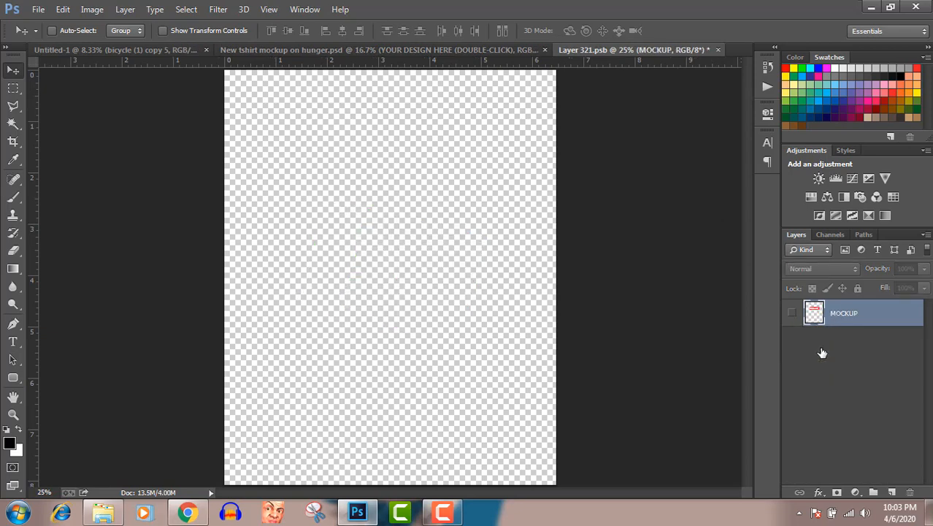
# Step: Switch to Windows Explorer and select the bike 2 PNG in the Pictures library
pyautogui.click(103, 514)
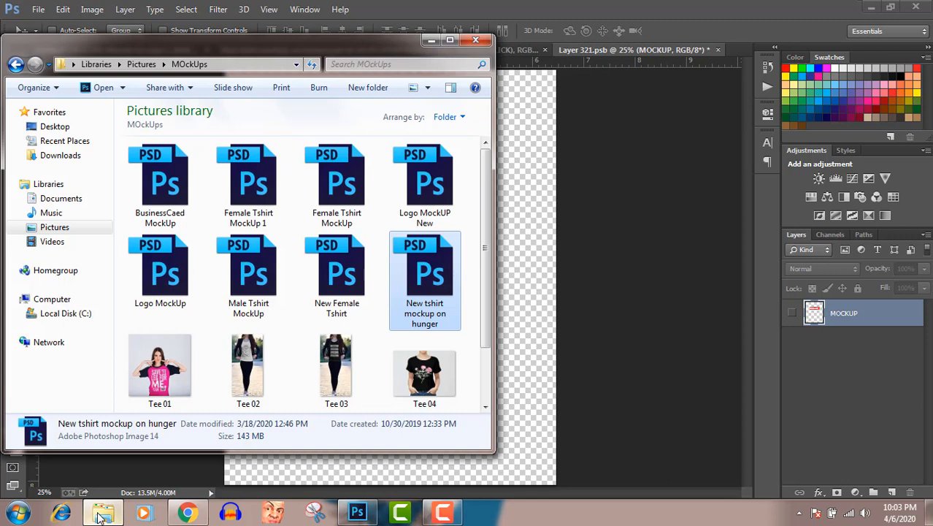
pyautogui.click(66, 229)
pyautogui.click(254, 292)
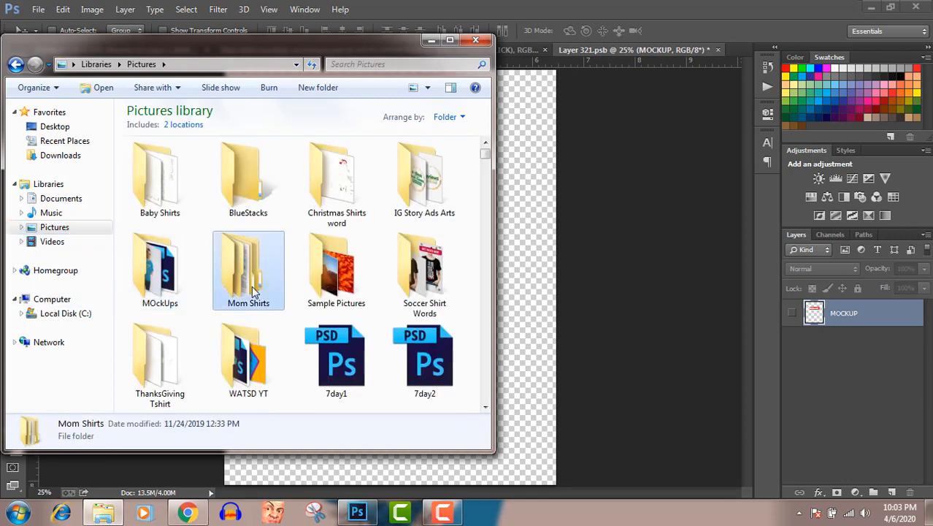
pyautogui.write('bi')
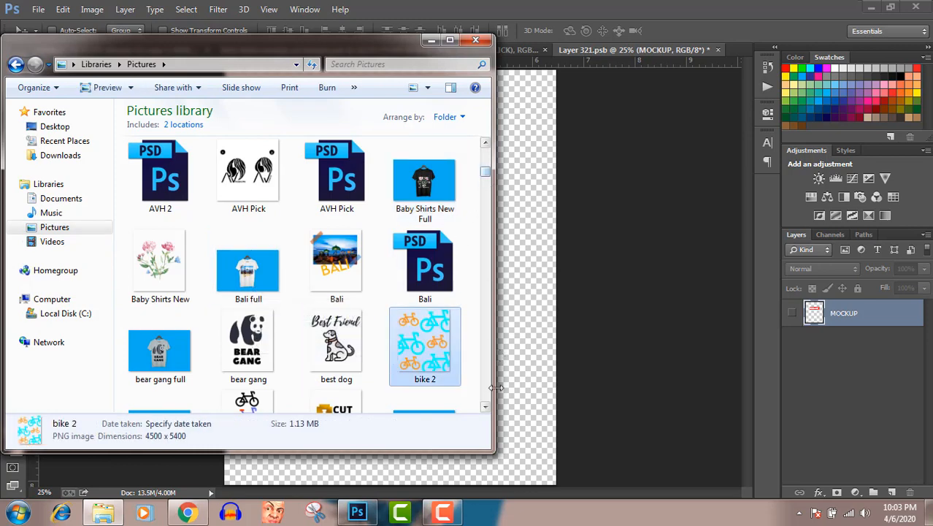
# Step: Look through the image files following bike 2 in the Pictures library, and return to bike 2
pyautogui.click(485, 407)
pyautogui.click(485, 407)
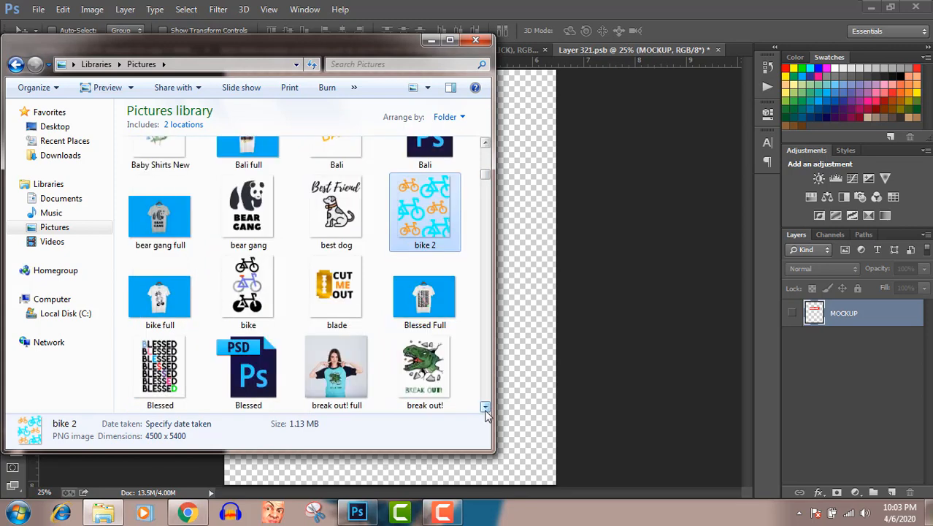
pyautogui.click(485, 407)
pyautogui.click(485, 407)
pyautogui.click(486, 407)
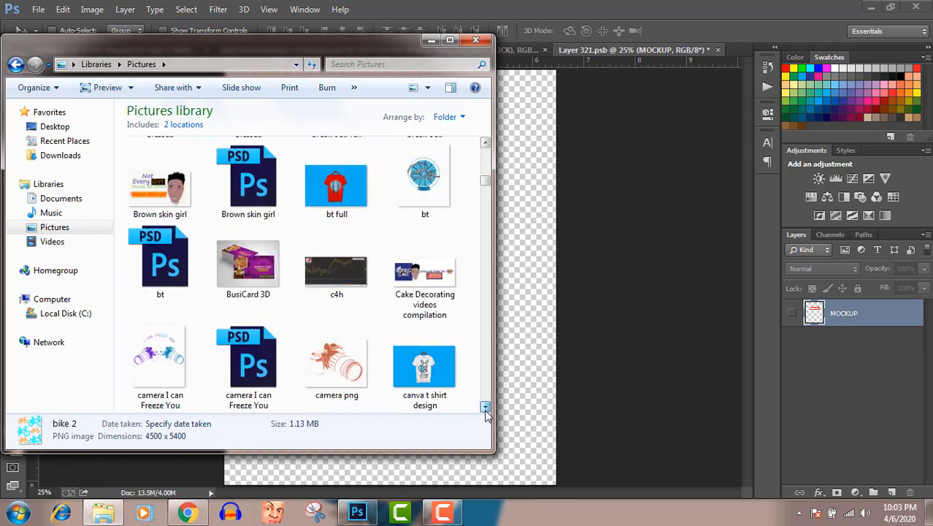
pyautogui.click(486, 407)
pyautogui.click(486, 407)
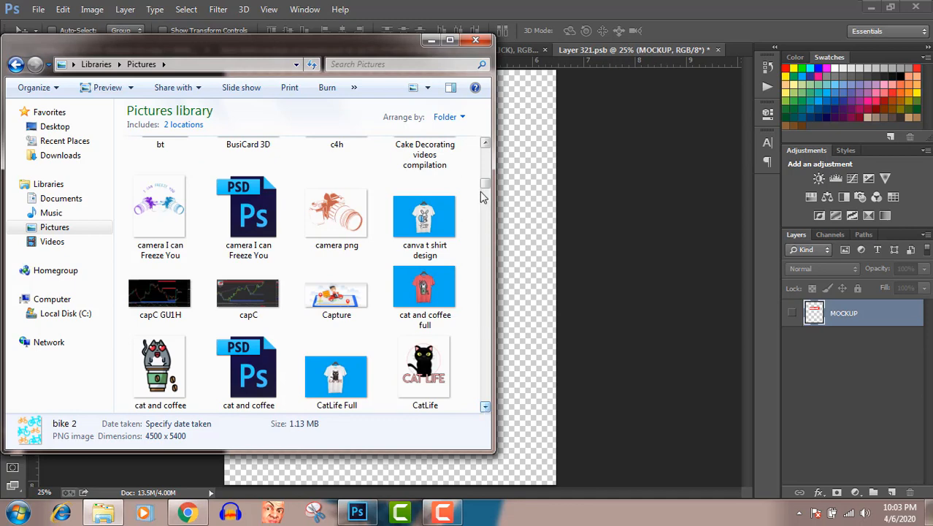
pyautogui.click(485, 144)
pyautogui.click(485, 144)
pyautogui.click(485, 144)
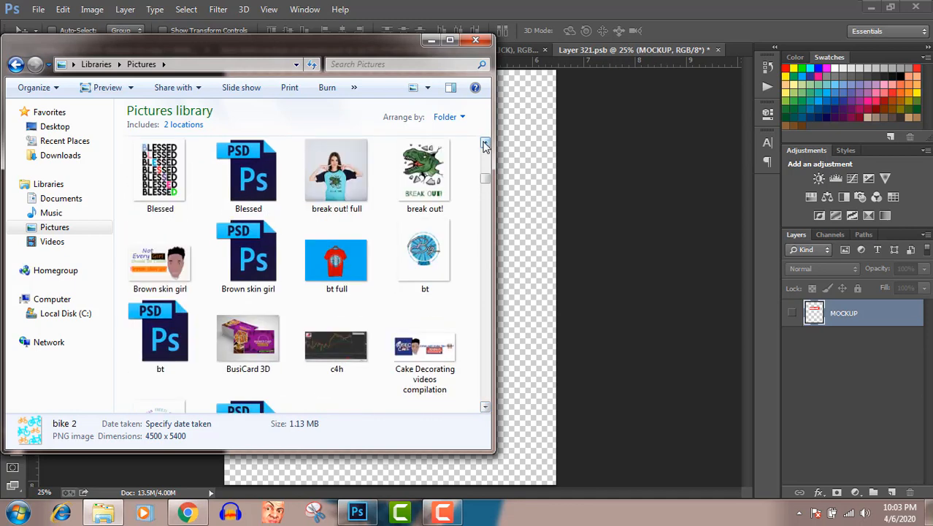
pyautogui.click(486, 144)
pyautogui.click(486, 144)
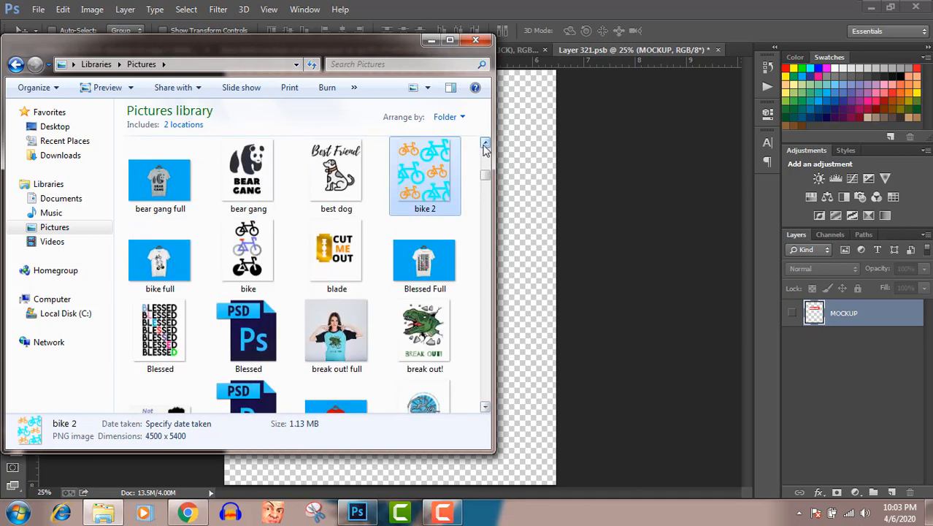
# Step: Place bike 2 at its default size in the Layer 321 smart object, save it and return to the T-shirt mockup
pyautogui.moveTo(420, 164); pyautogui.dragTo(530, 246)
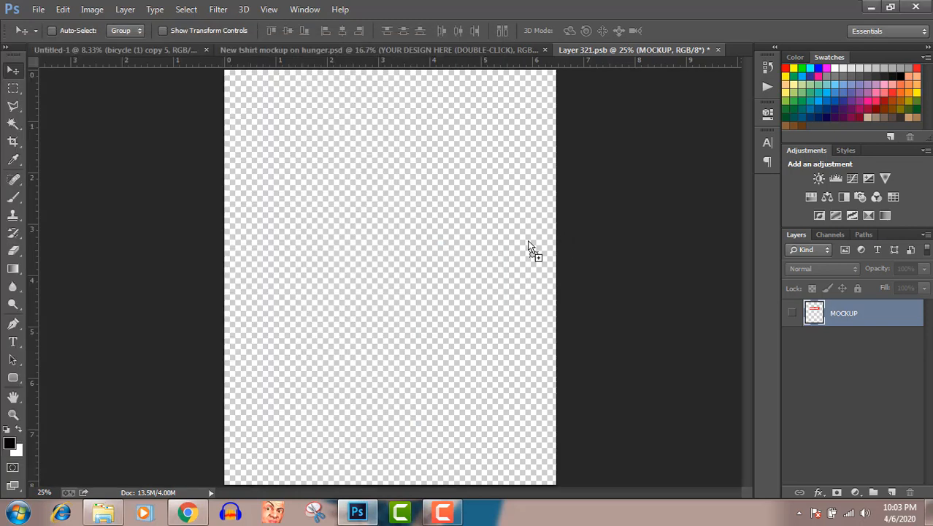
pyautogui.moveTo(529, 246); pyautogui.dragTo(529, 246)
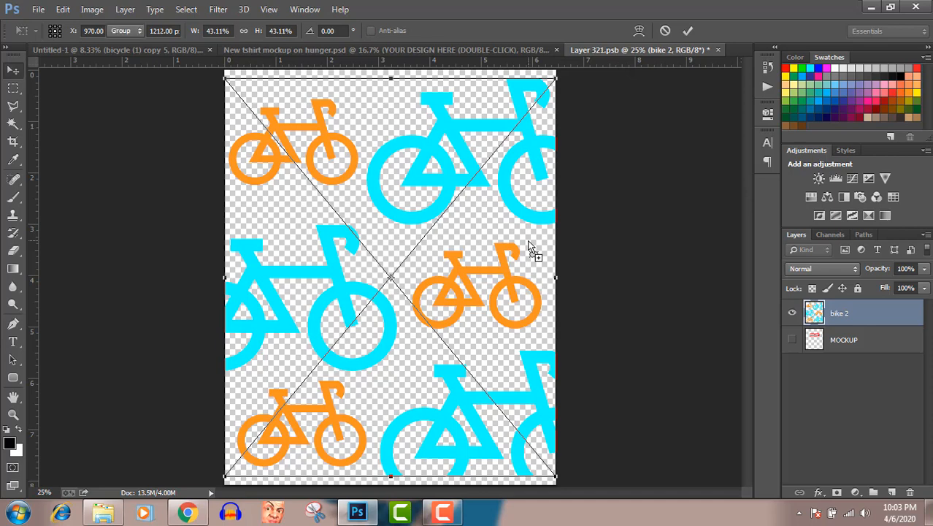
pyautogui.press('Return')
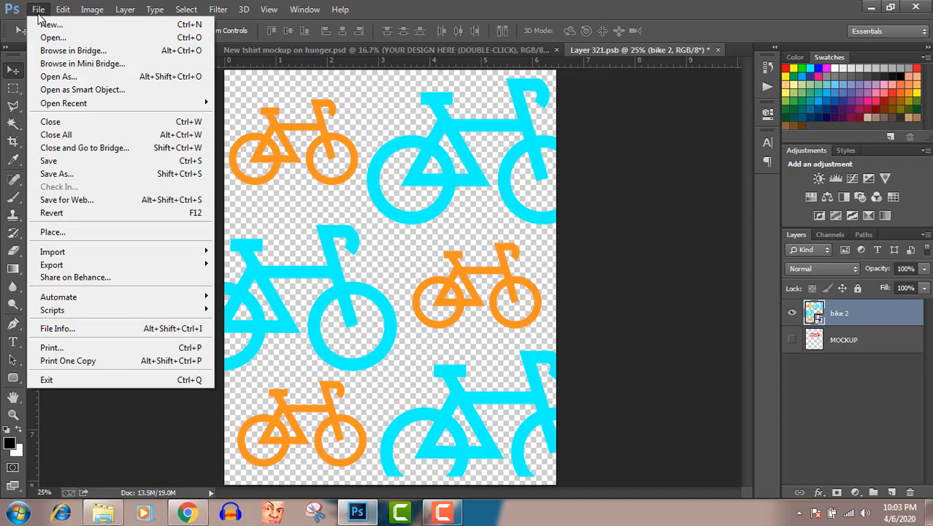
pyautogui.click(61, 161)
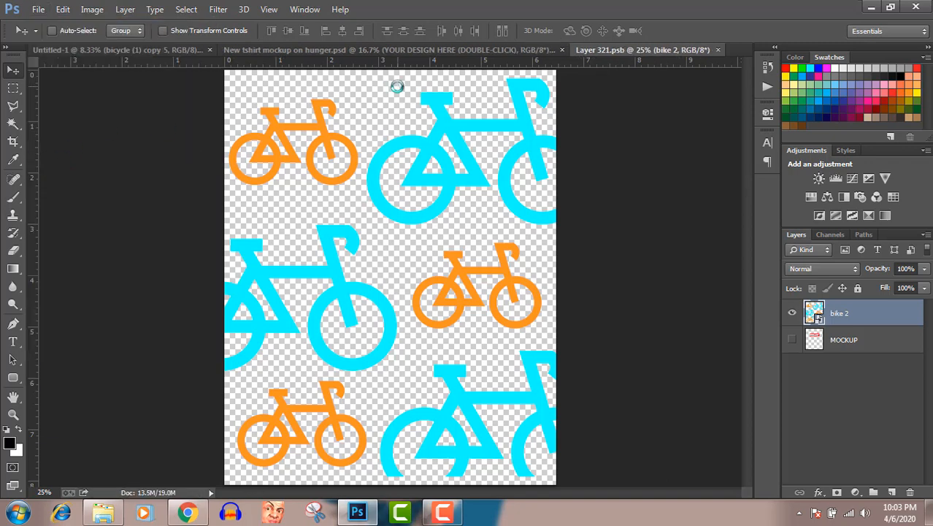
pyautogui.click(456, 49)
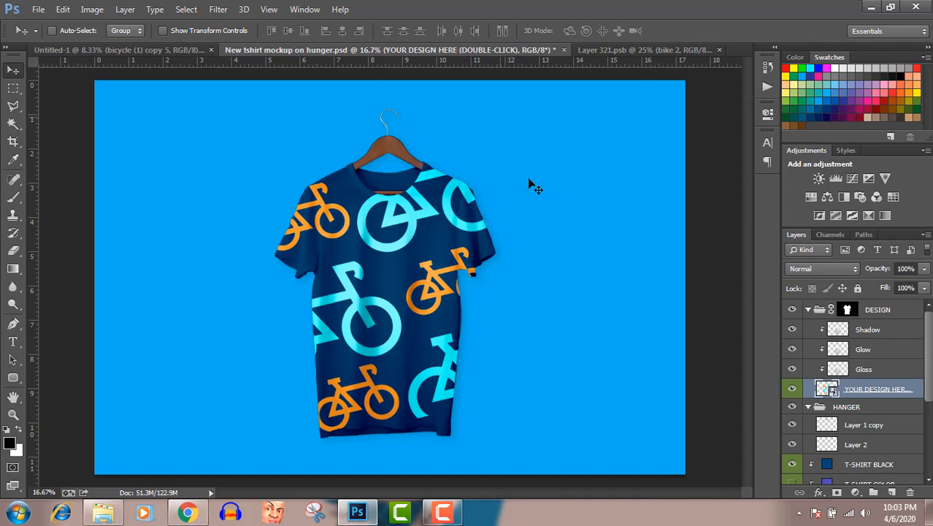
# Step: Open the T-SHIRT BLACK layer's fill colour and try the shades 267bbf, 42515d and 142533
pyautogui.click(827, 464)
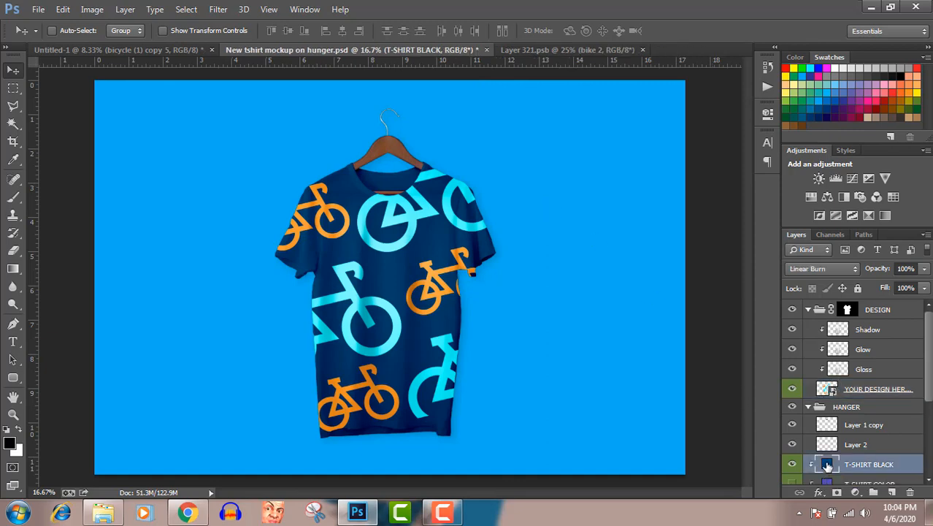
pyautogui.doubleClick(827, 464)
pyautogui.click(754, 233)
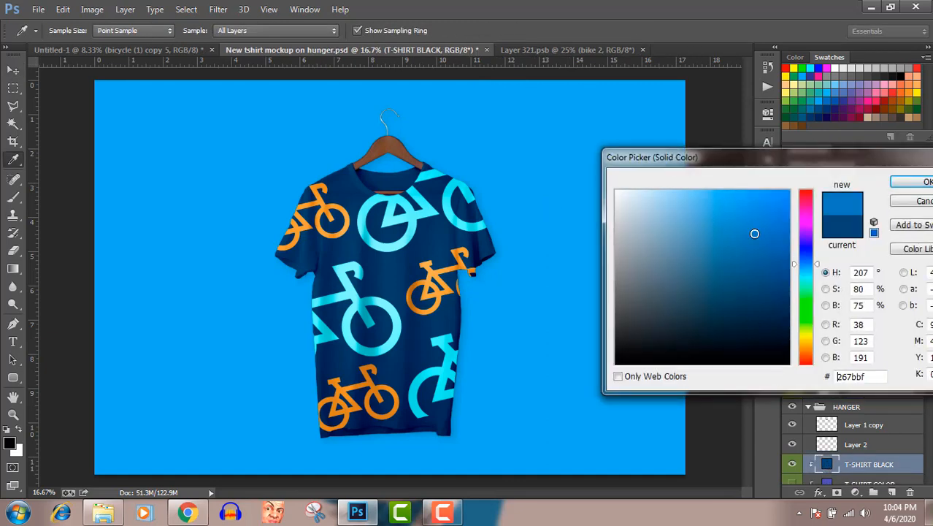
pyautogui.click(719, 235)
pyautogui.click(667, 300)
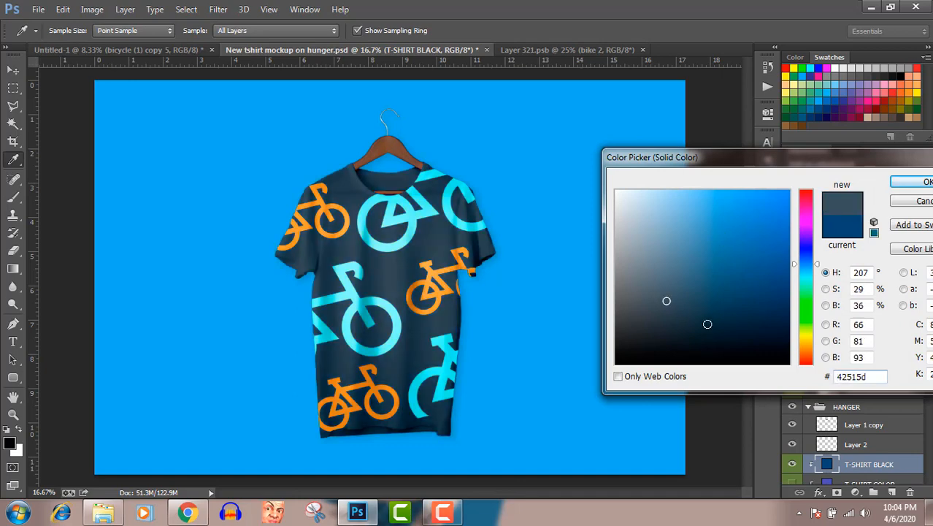
pyautogui.click(721, 329)
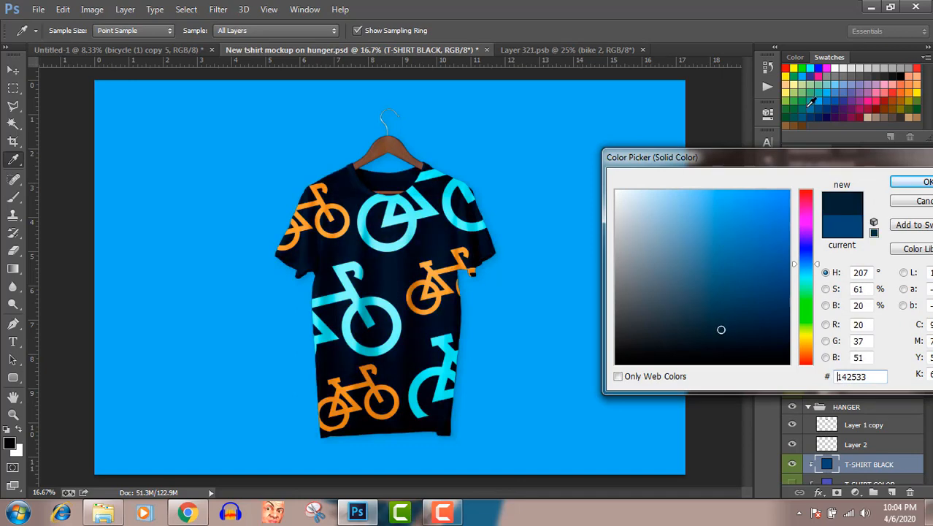
# Step: Try yellow, red, green and light blue swatches as the T-SHIRT BLACK fill, including ffff00, ff0000, 33a457, 00acec and 72b67b
pyautogui.click(793, 68)
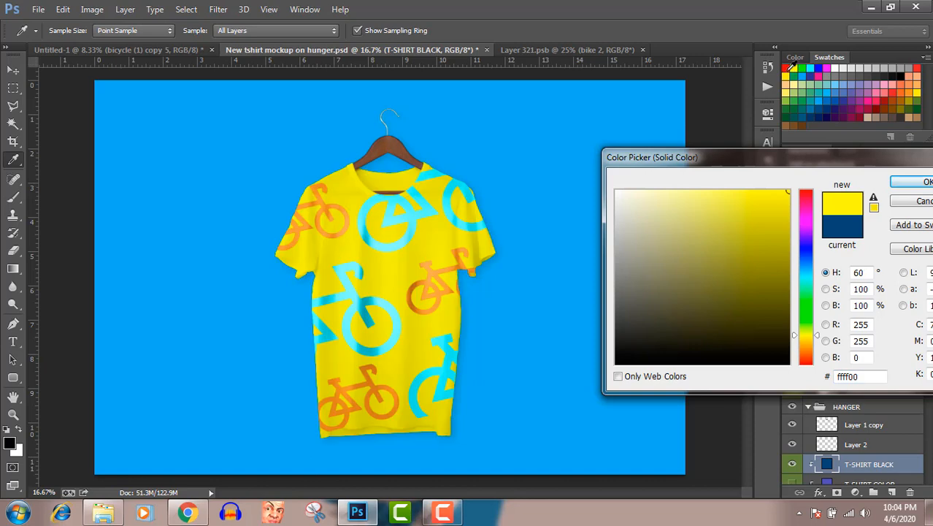
pyautogui.click(786, 68)
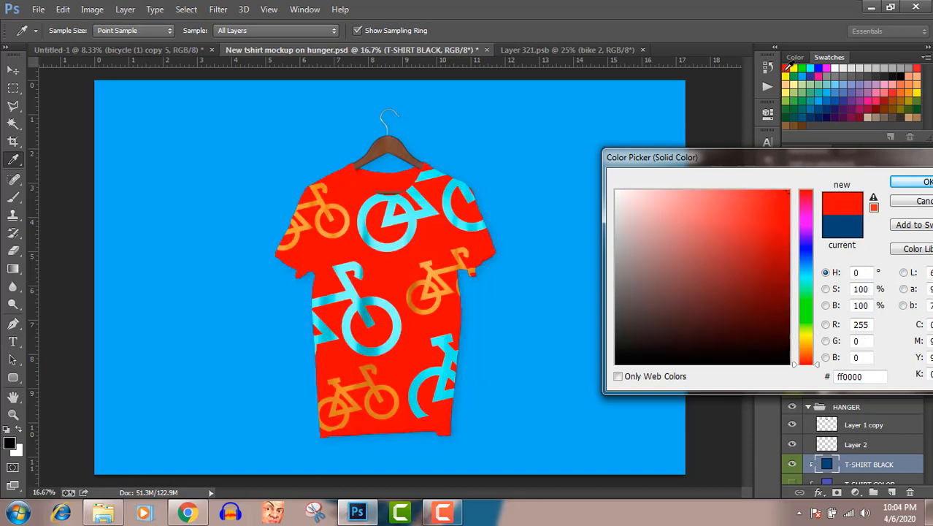
pyautogui.click(786, 76)
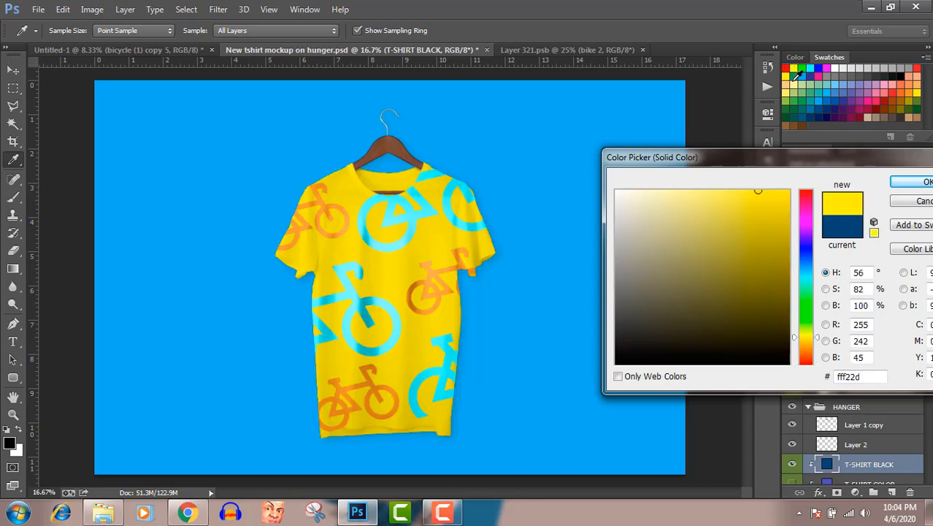
pyautogui.click(801, 69)
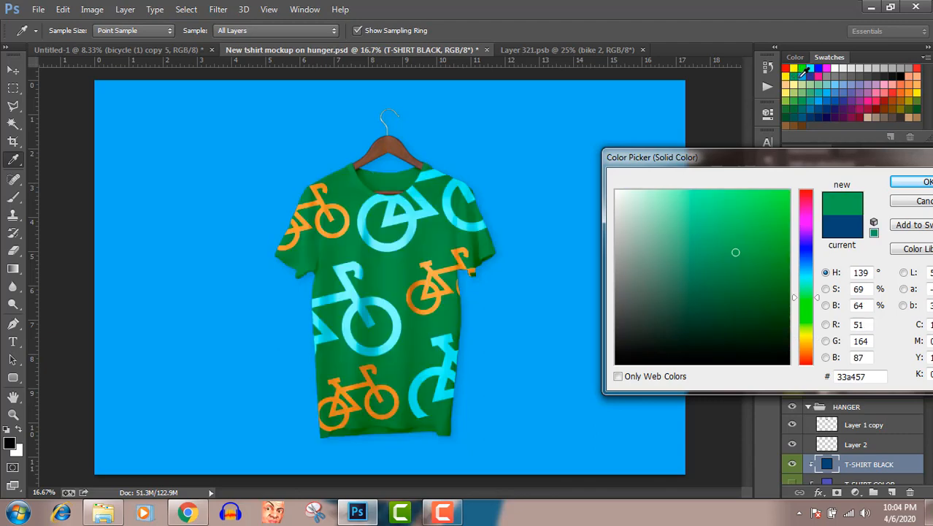
pyautogui.click(808, 69)
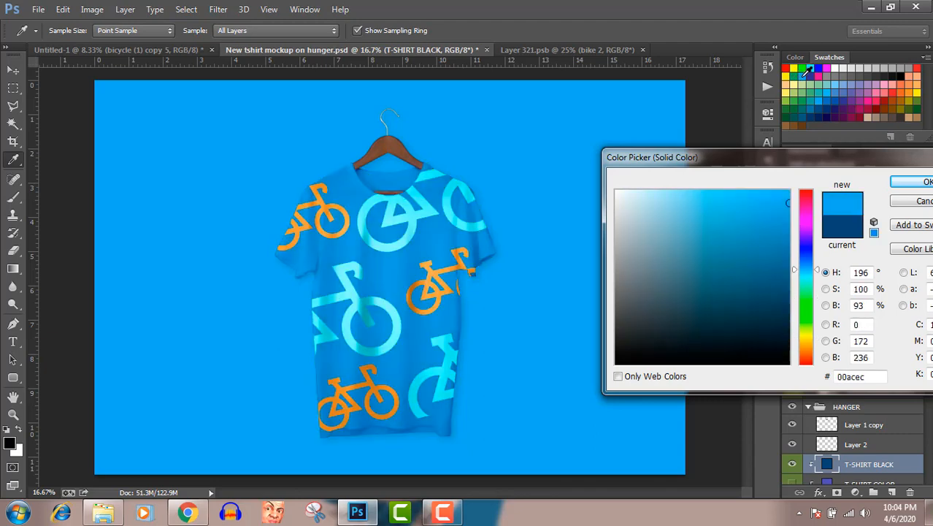
pyautogui.click(793, 76)
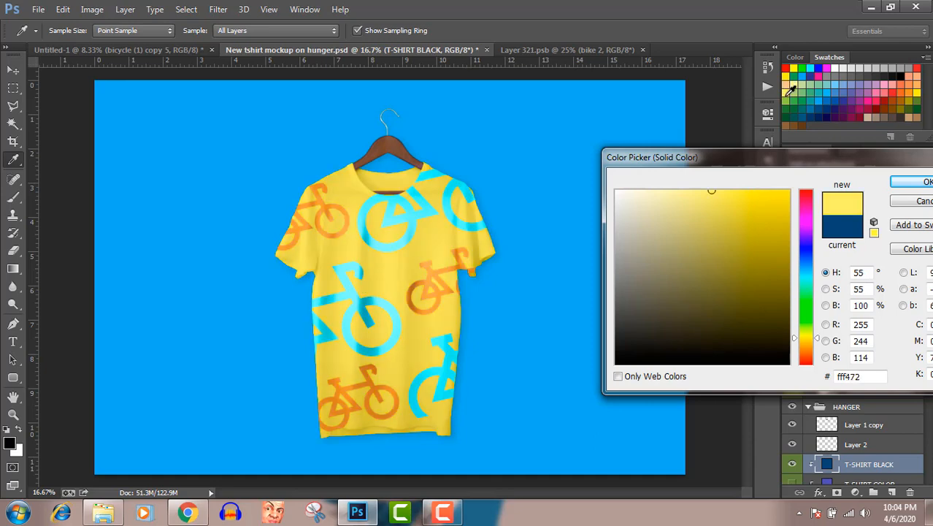
pyautogui.click(792, 69)
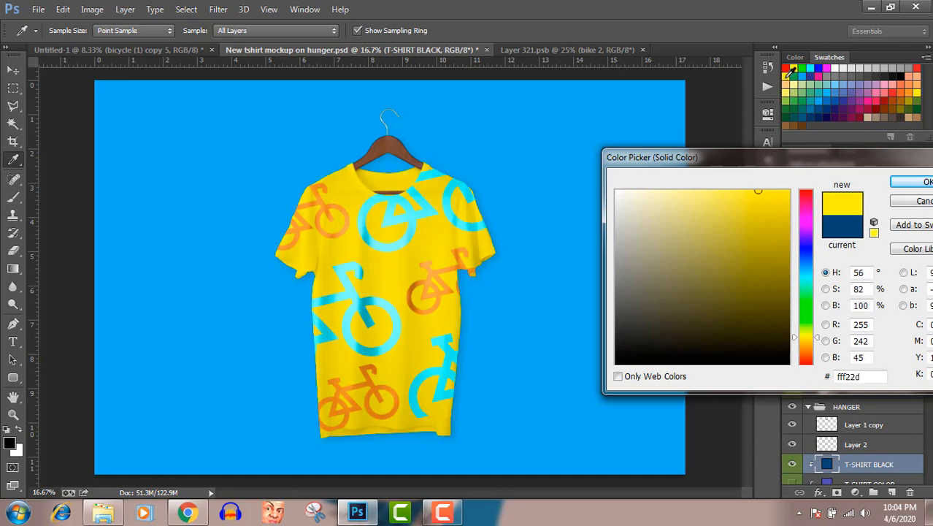
pyautogui.click(812, 83)
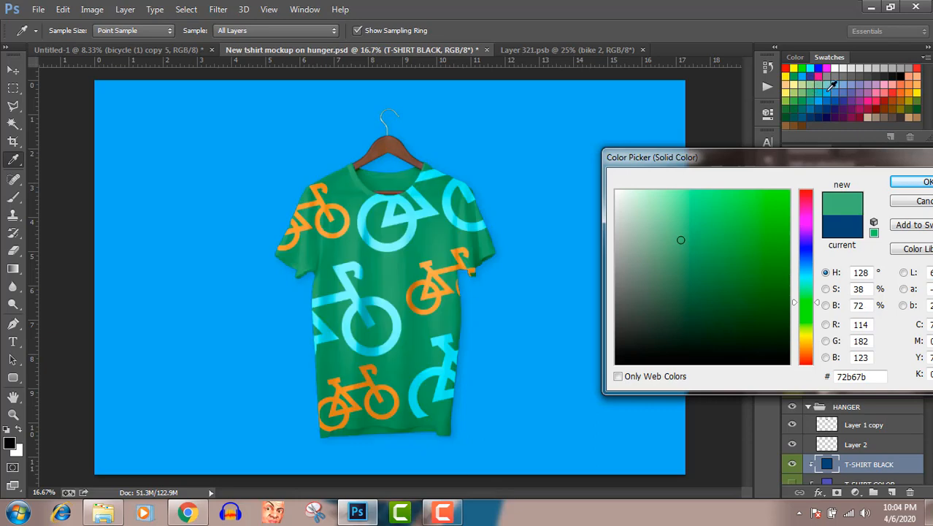
# Step: Set the T-SHIRT BLACK layer's fill colour to the muted blue swatch 6073b5
pyautogui.click(845, 87)
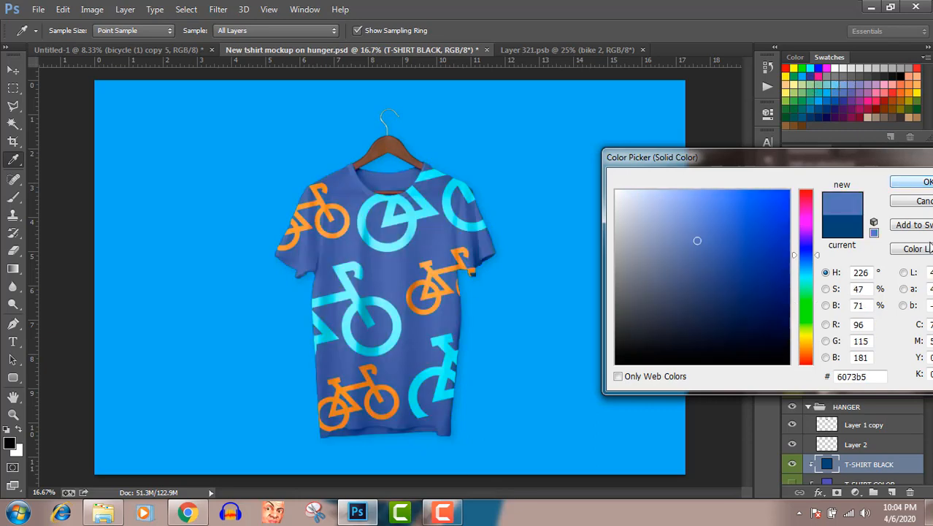
pyautogui.click(901, 184)
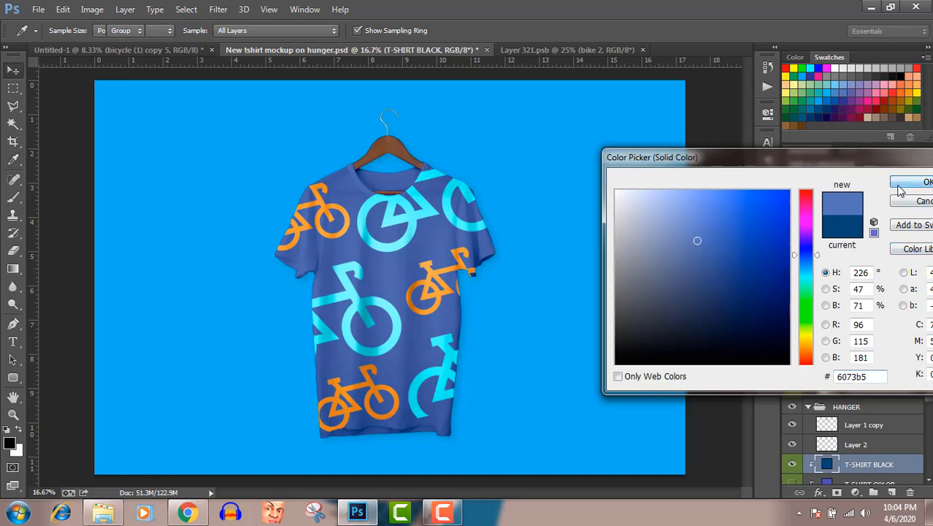
# Step: Start saving the mockup under a new name in the Pictures library, naming the file bike 2 full
pyautogui.click(38, 9)
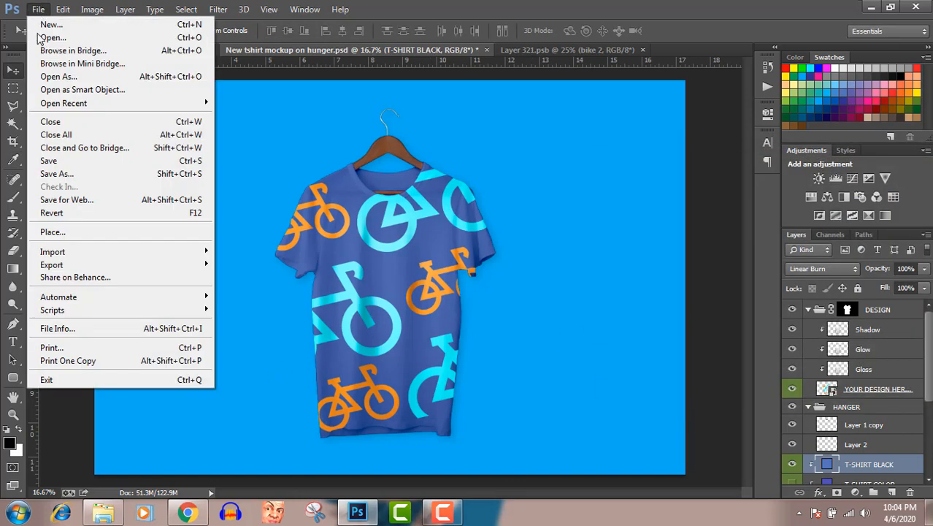
pyautogui.click(63, 175)
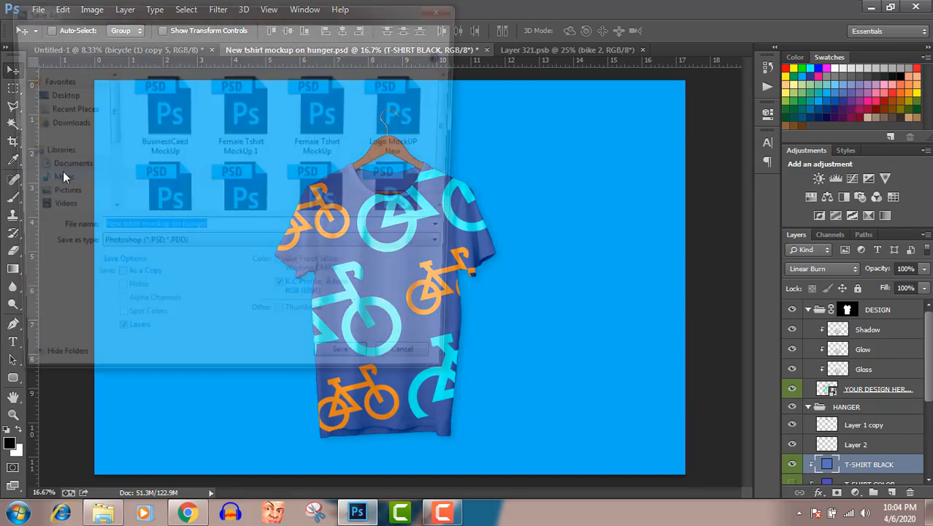
pyautogui.click(59, 196)
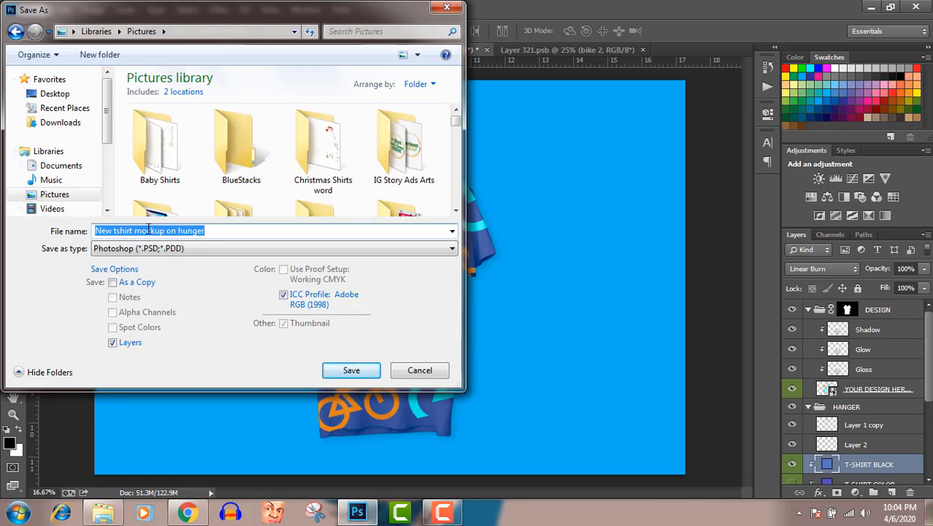
pyautogui.write('bi')
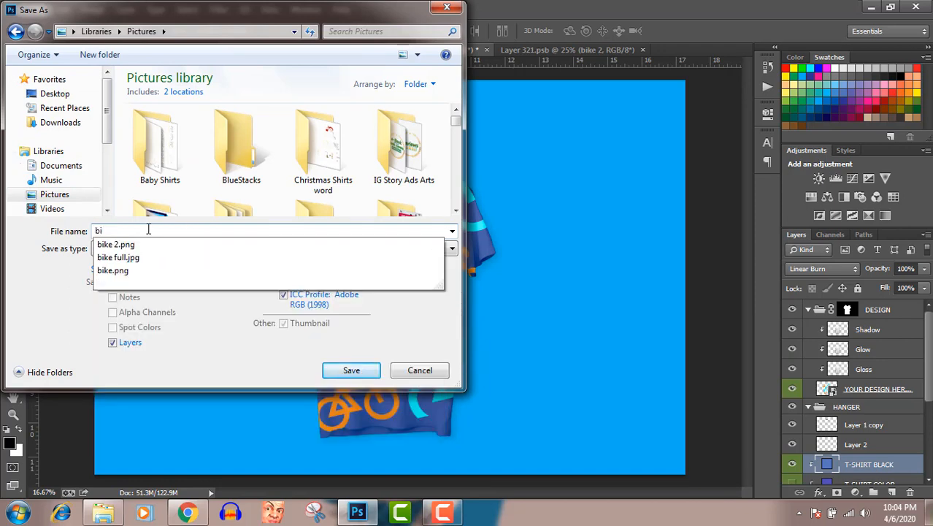
pyautogui.press('Down')
pyautogui.press('BackSpace')
pyautogui.press('BackSpace')
pyautogui.press('BackSpace')
pyautogui.press('BackSpace')
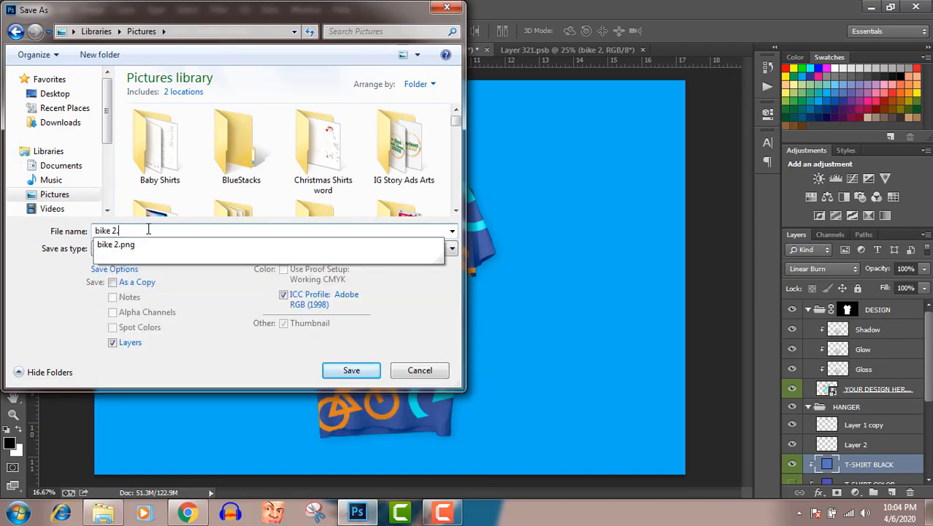
pyautogui.write('full')
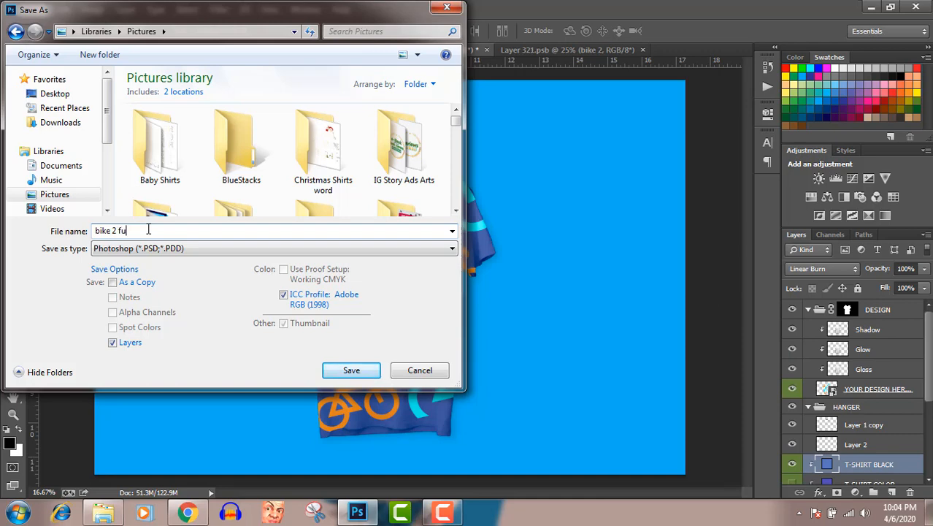
# Step: Save the mockup in JPEG format with quality 12 (Maximum) and the Baseline ("Standard") option
pyautogui.click(155, 251)
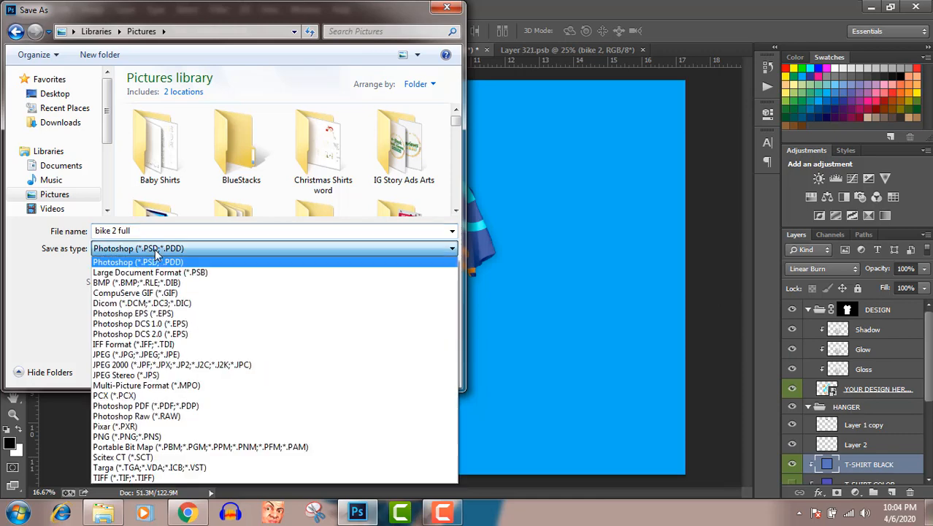
pyautogui.click(140, 357)
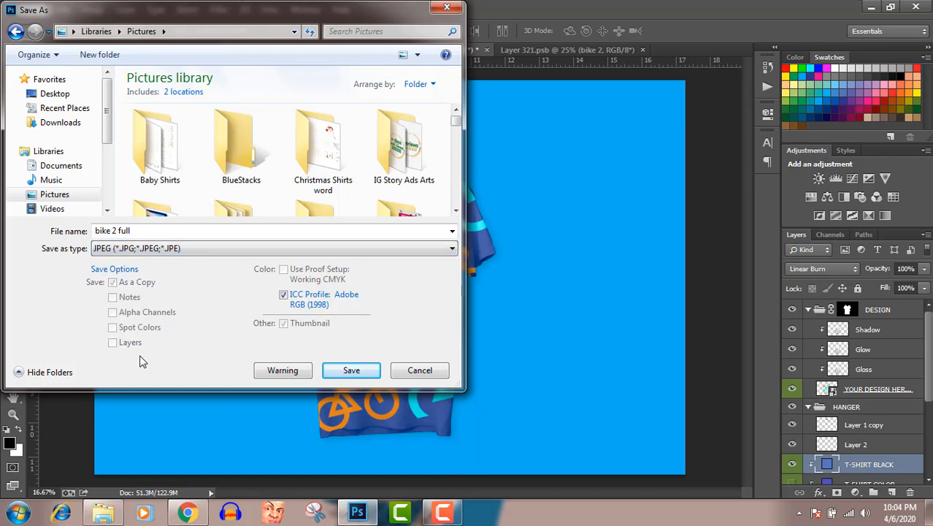
pyautogui.click(347, 371)
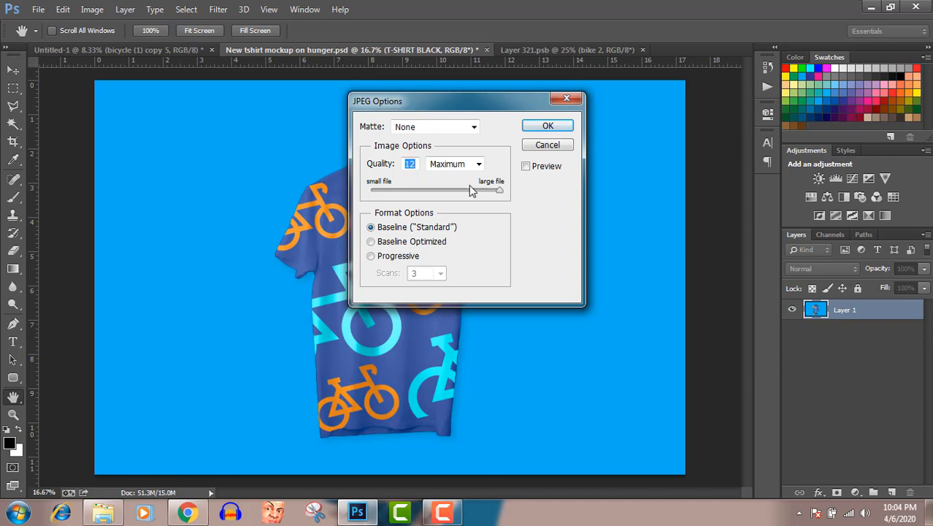
pyautogui.click(531, 127)
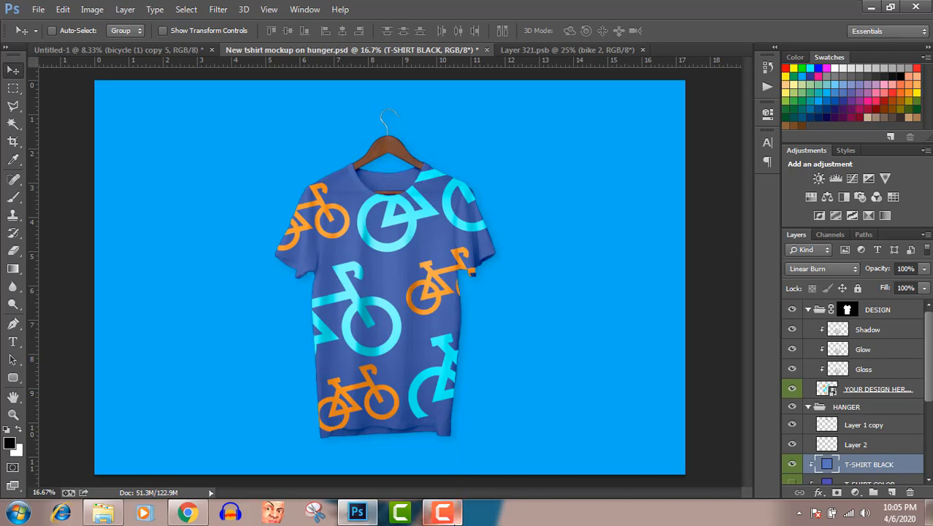
# Step: Dismiss the Windows color scheme prompt without choosing any of its options
pyautogui.click(442, 511)
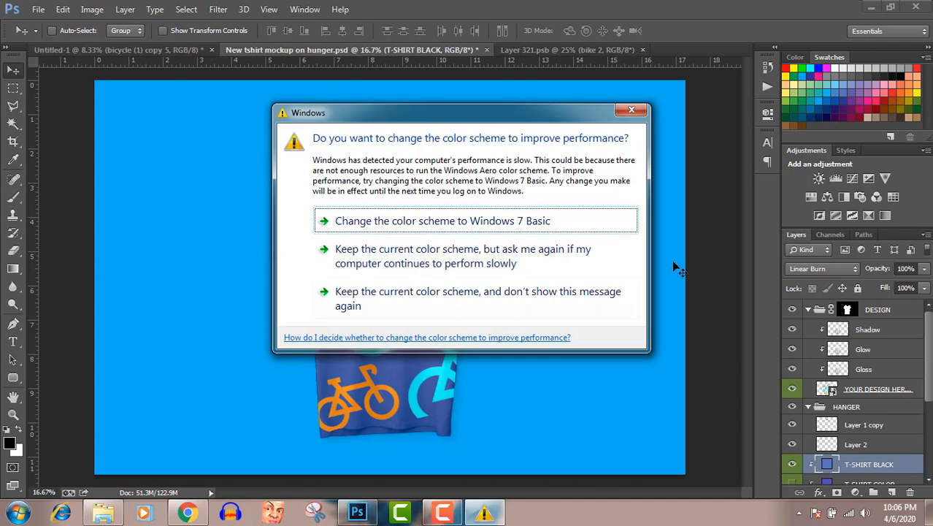
pyautogui.click(632, 111)
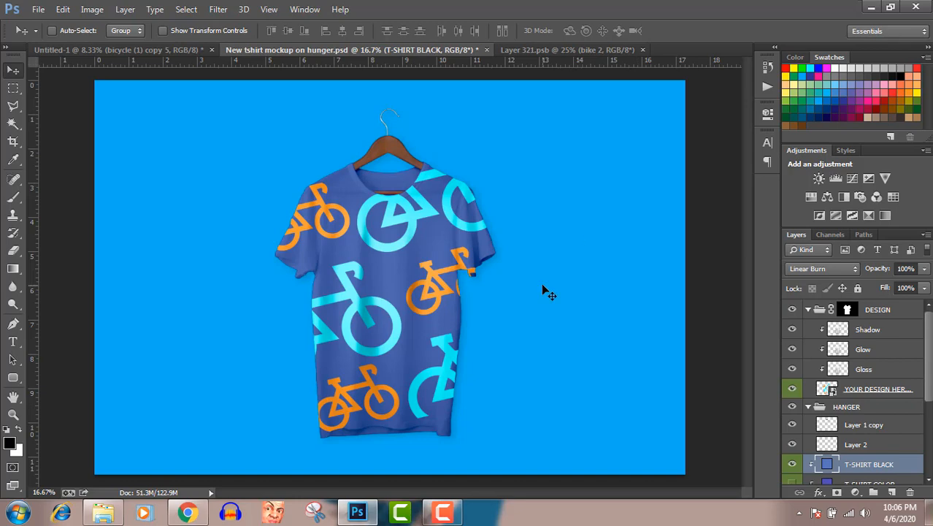
pyautogui.click(451, 513)
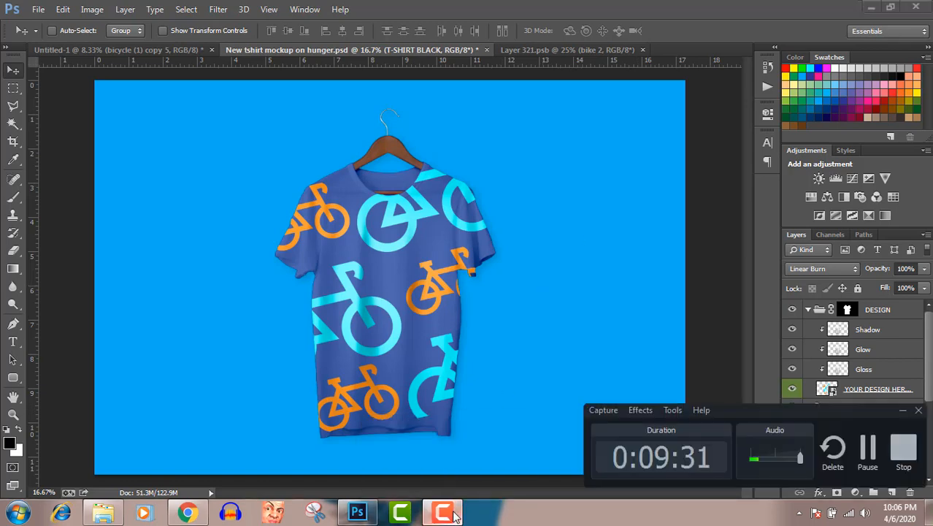
pyautogui.click(451, 514)
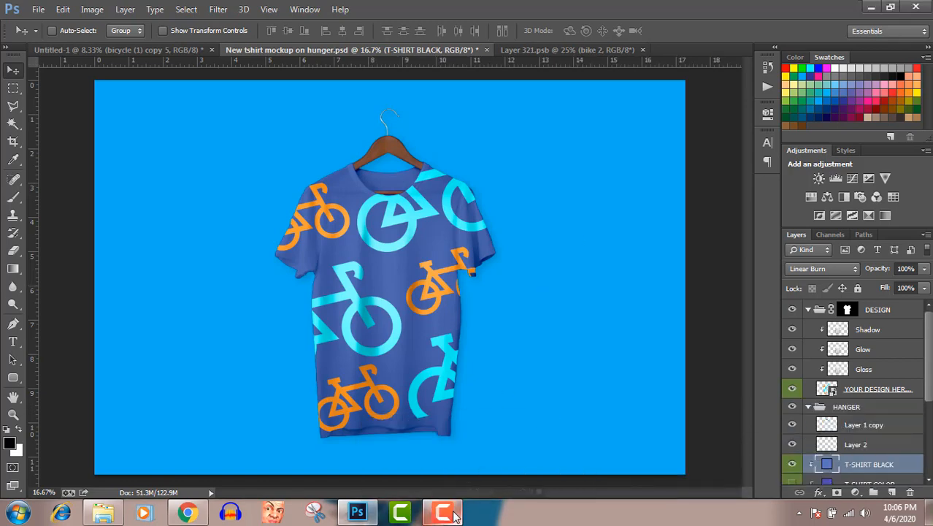
# Step: Switch to Chrome and look through the uploaded videos on the YouTube channel's Videos page
pyautogui.click(187, 513)
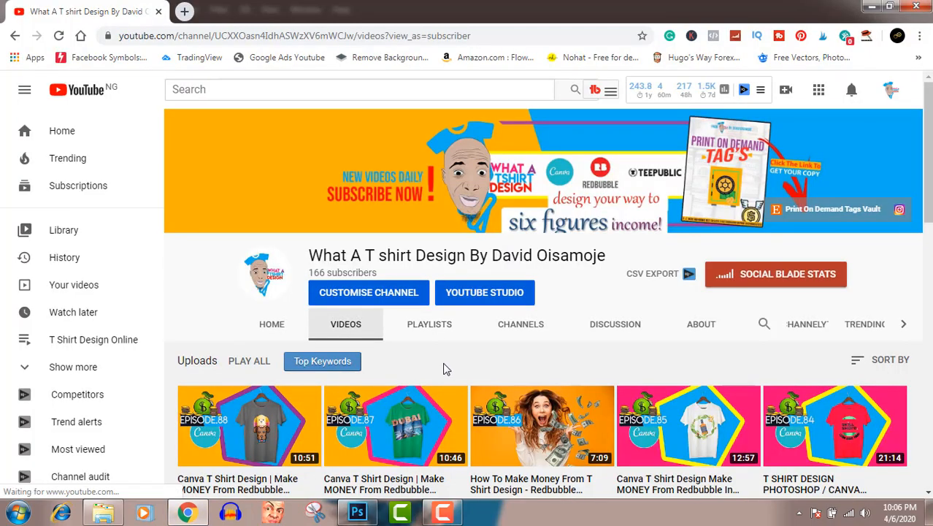
pyautogui.scroll(-4, 446, 368)
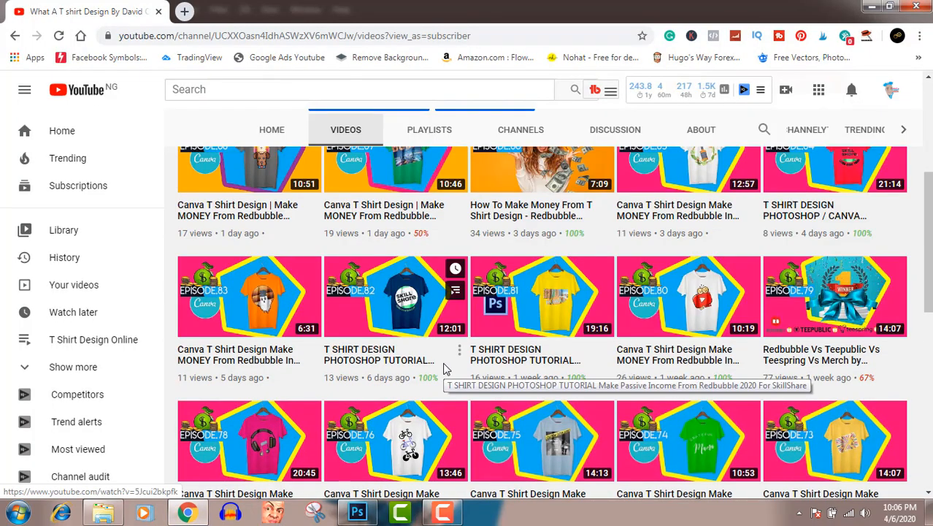
pyautogui.scroll(-8, 446, 369)
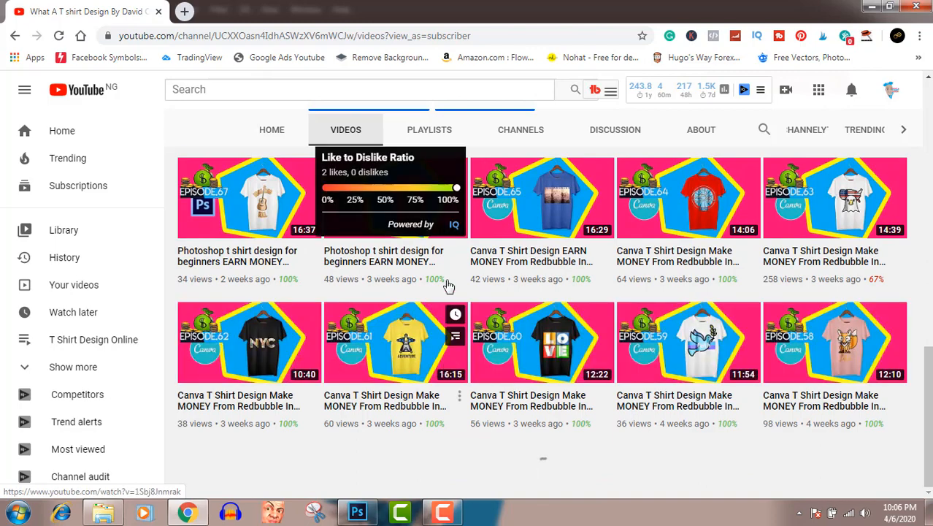
pyautogui.scroll(8, 617, 310)
pyautogui.scroll(4, 612, 226)
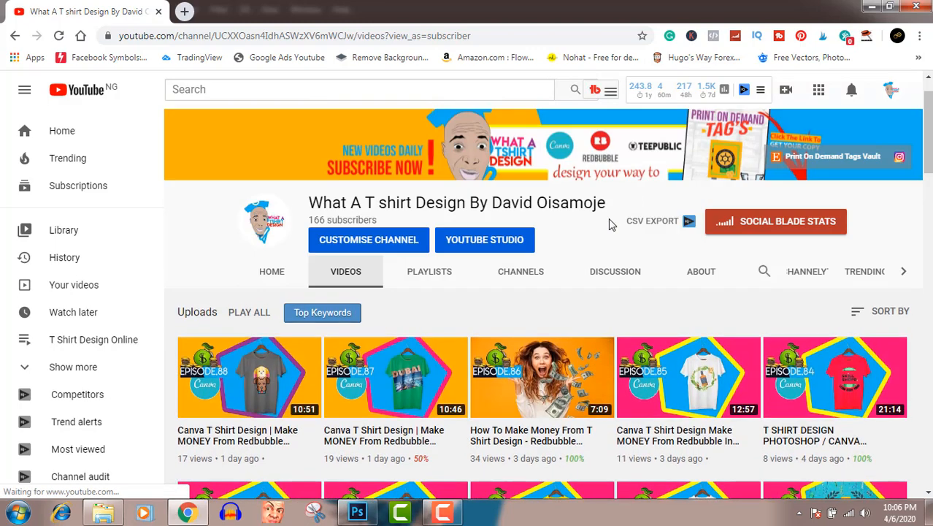